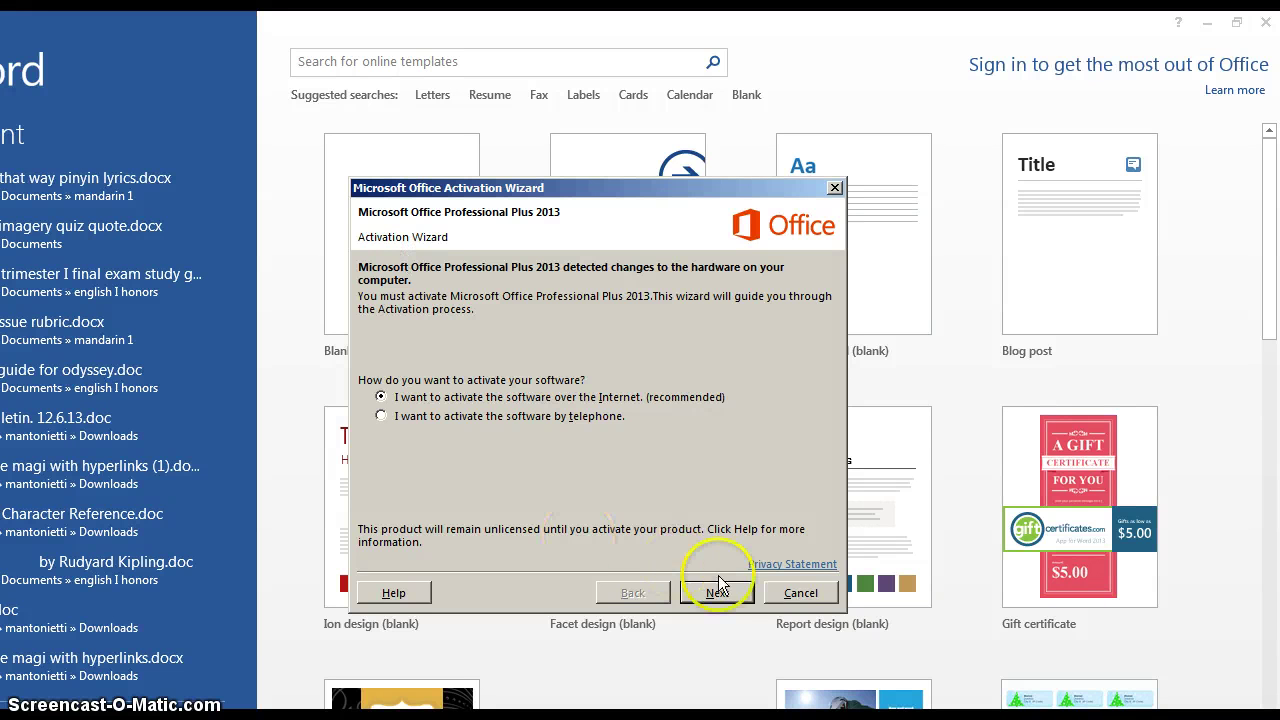
- Dismiss the Office activation wizard and create a blank document
left_click(799, 594)
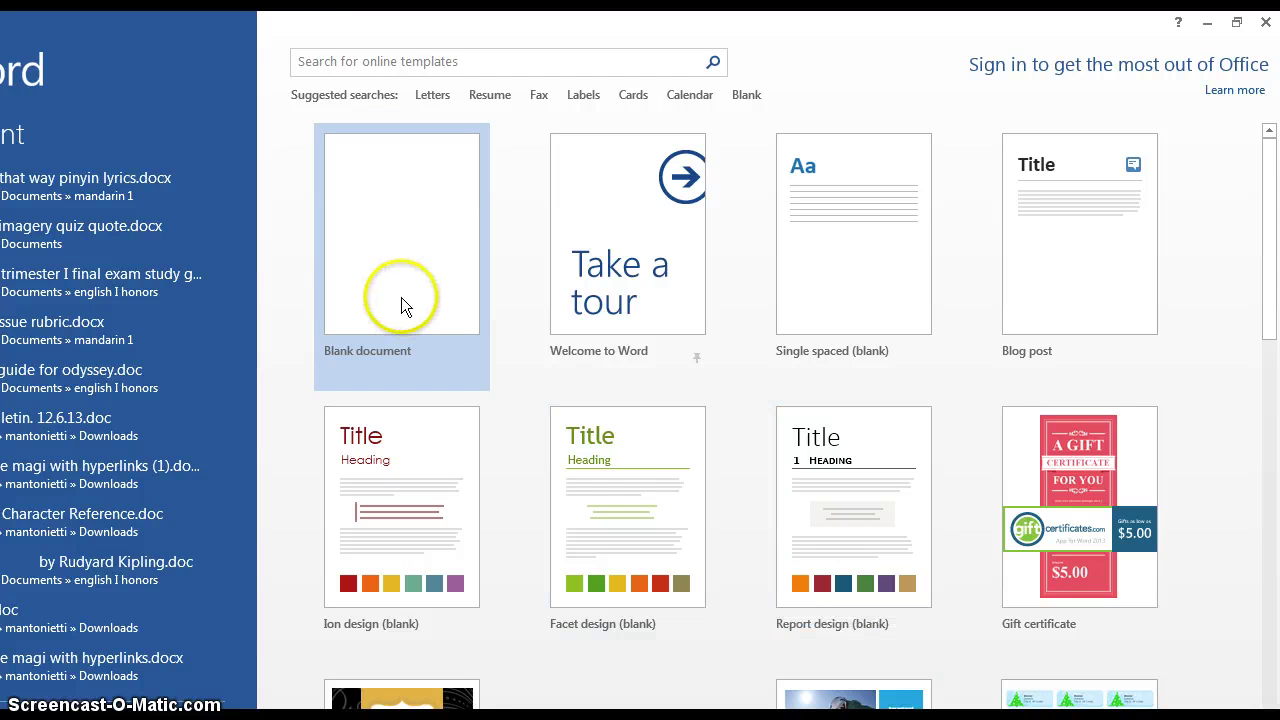
left_click(377, 245)
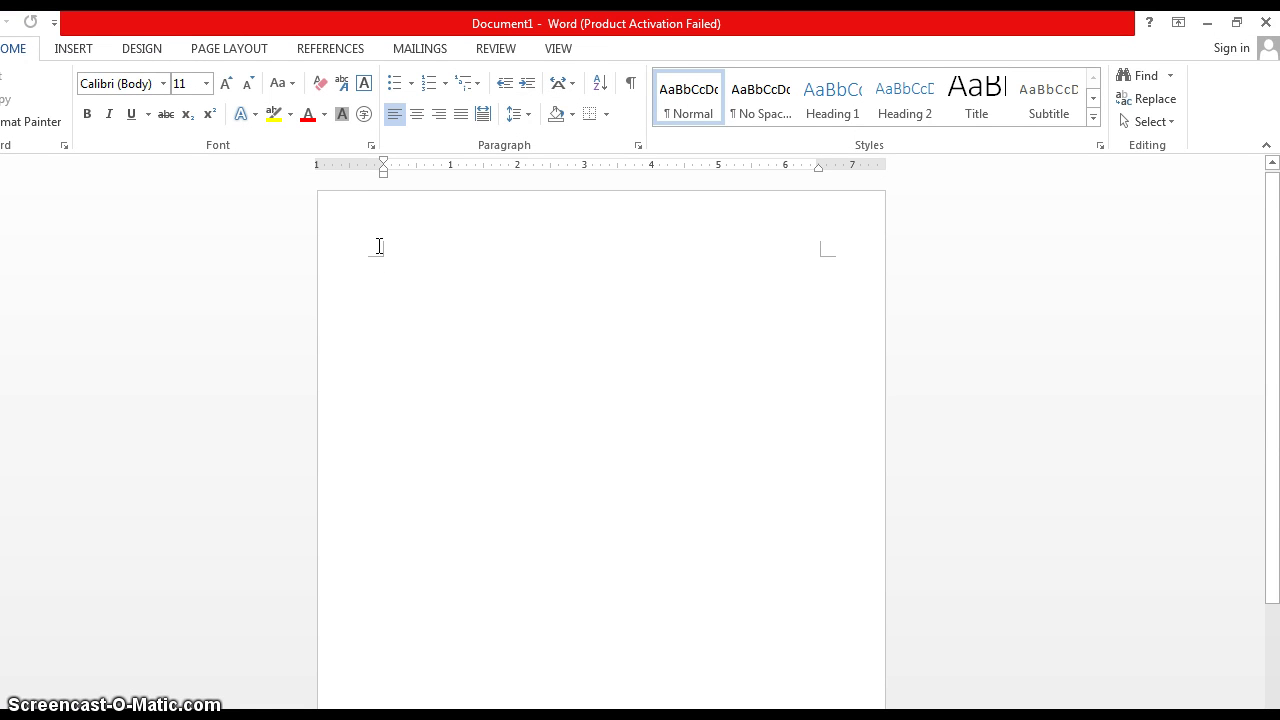
left_click(391, 268)
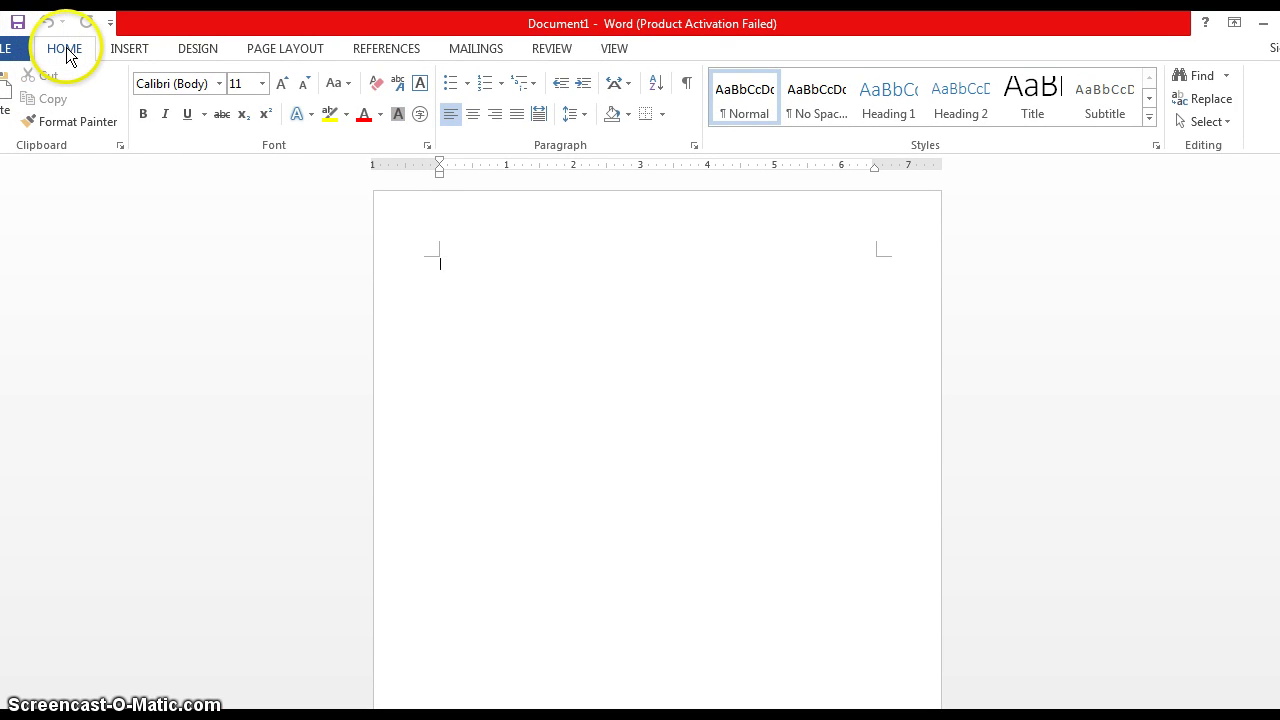
- Set the empty document's line spacing to 2.0 and the font size to 12
left_click(578, 116)
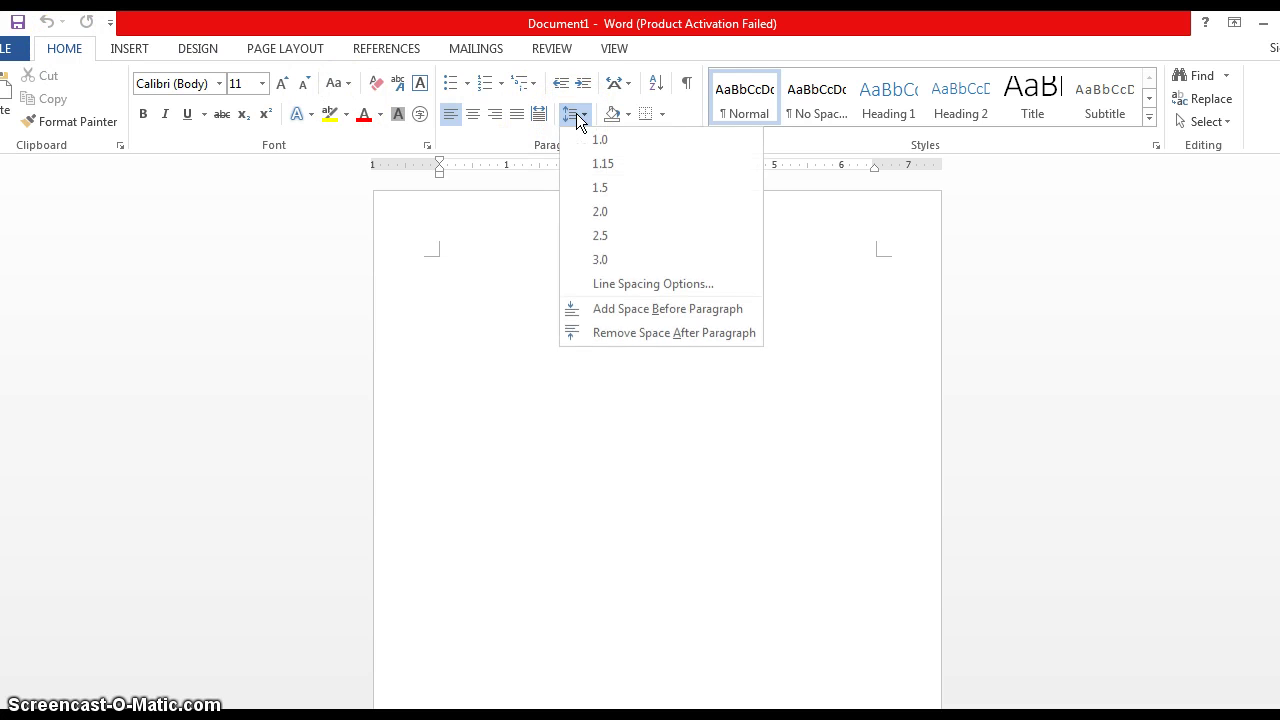
left_click(601, 214)
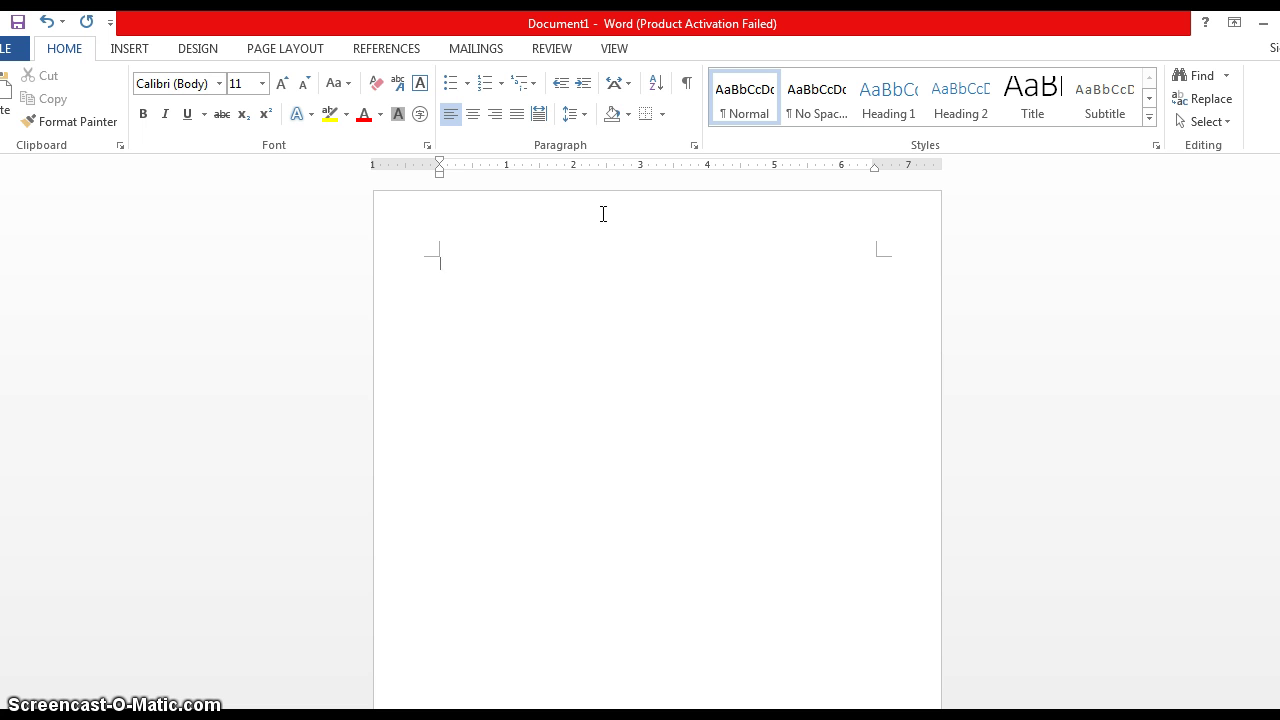
left_click(262, 85)
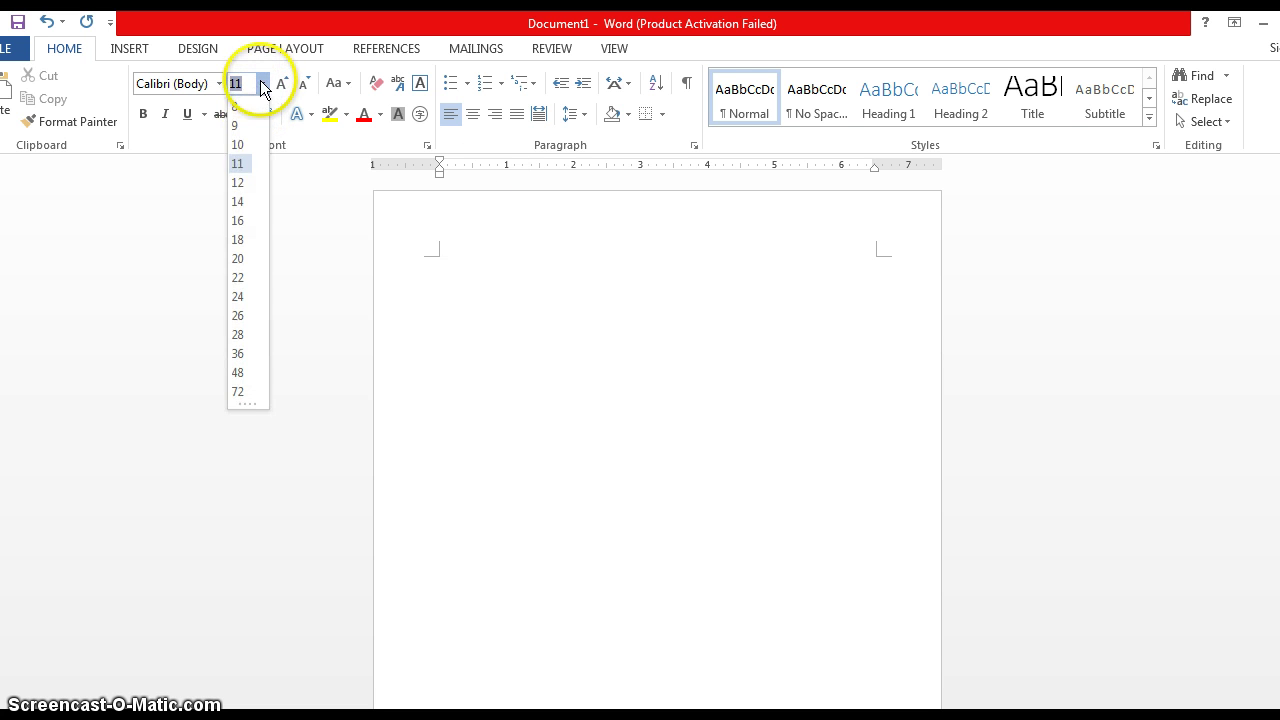
left_click(237, 183)
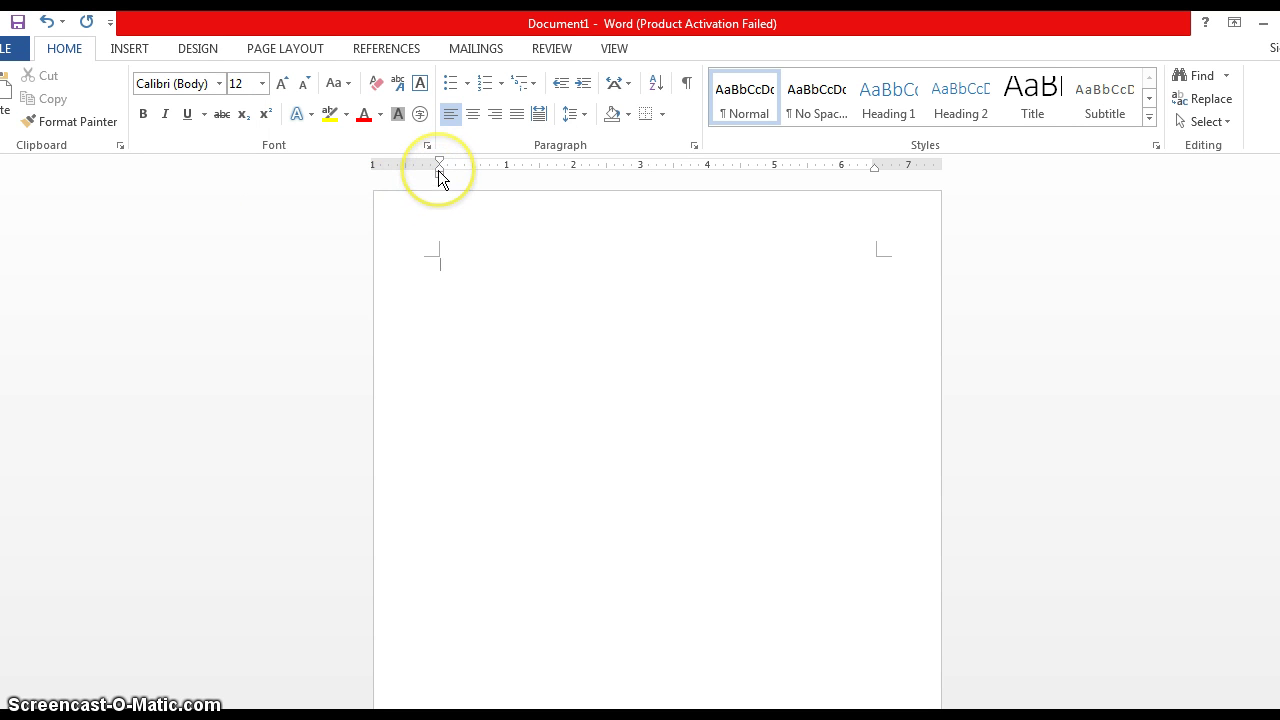
left_click_drag(439, 160, 481, 160)
left_click_drag(481, 160, 439, 161)
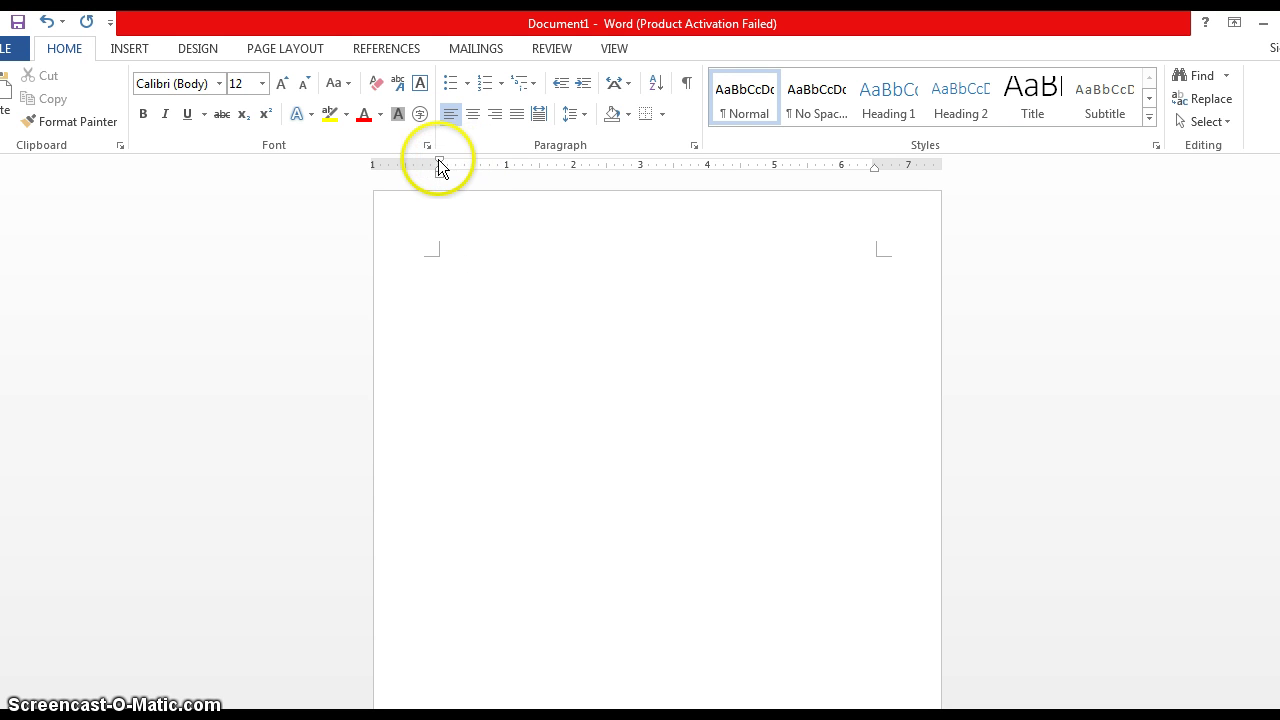
left_click(441, 272)
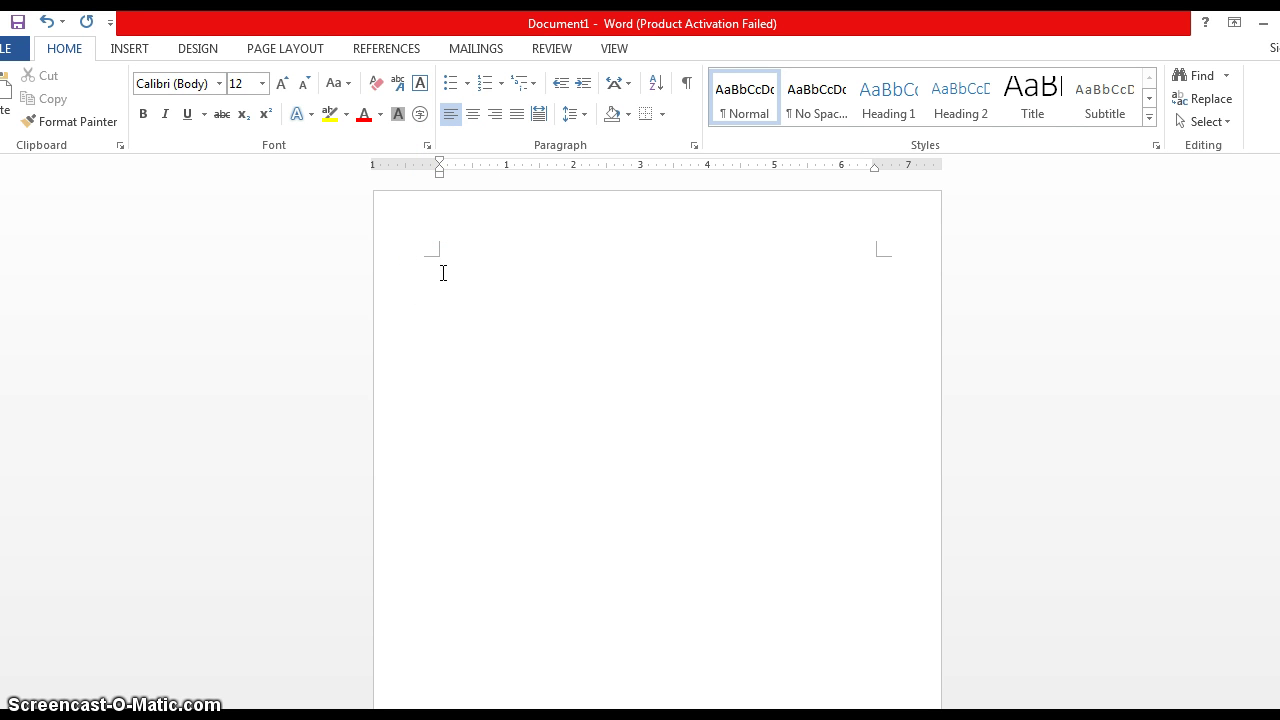
- Enter the student's full name and the teacher's title and surname on separate lines at the top of the page
type("Mel")
type(" Ott  ")
type("Mr. ")
type("Anton")
type("ii")
type("etti")
key("BackSpace")
key("BackSpace")
key("BackSpace")
key("BackSpace")
key("BackSpace")
type("etti ")
- Add the class line "English I, period E" below the teacher's name
type("E")
type("ngli")
type("sh ")
type("I")
type(", pe")
type("riod E")
- Check the calendar for the date and add the line "December 17, 2013" below the class line
left_click(1235, 719)
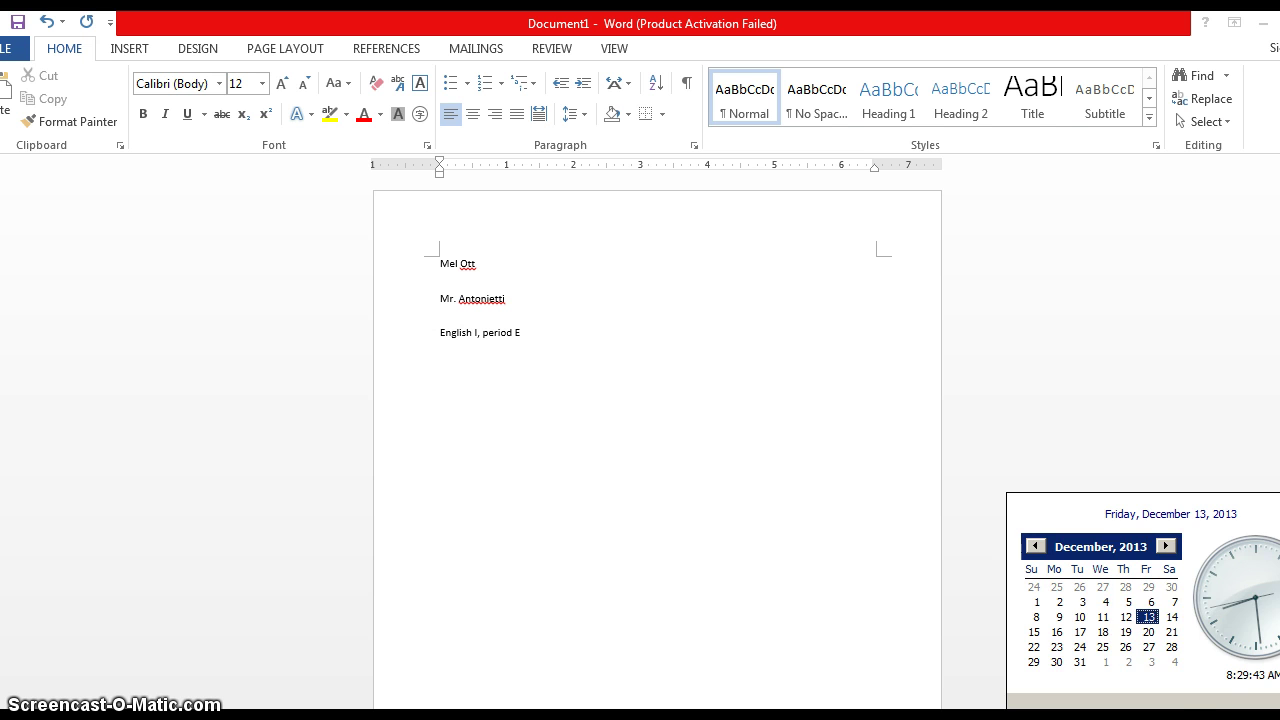
left_click(519, 332)
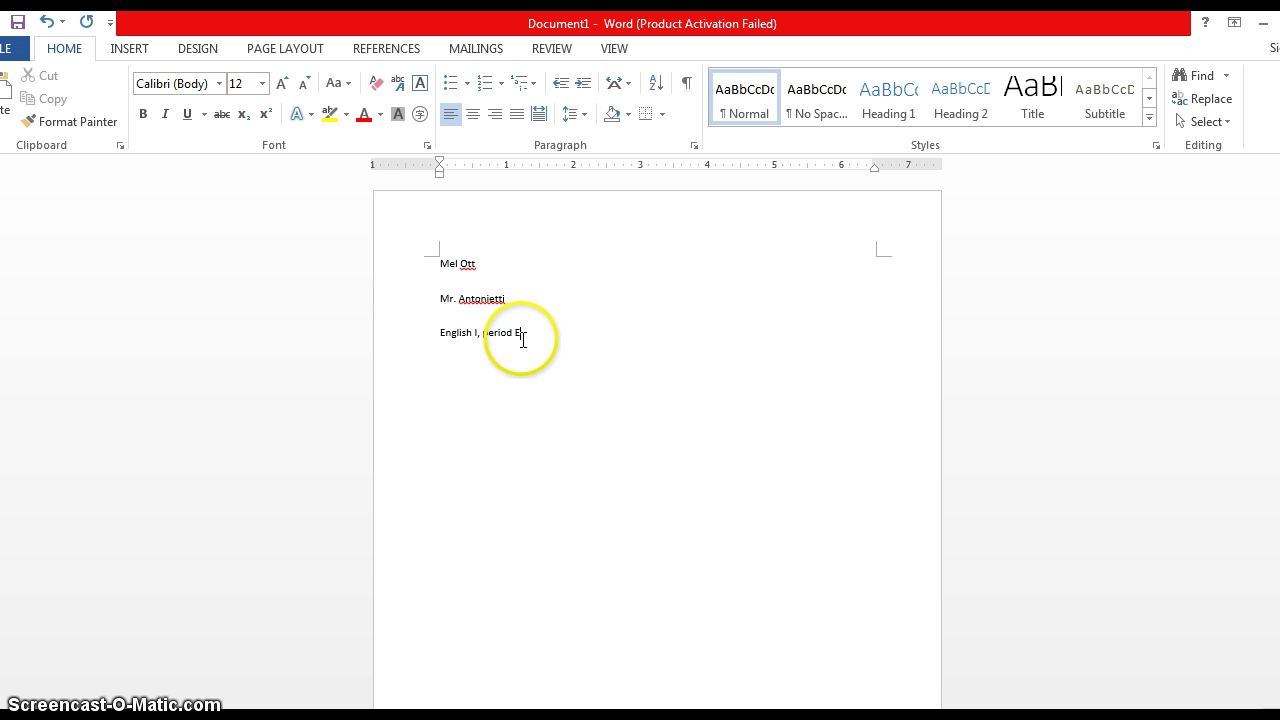
key("Return")
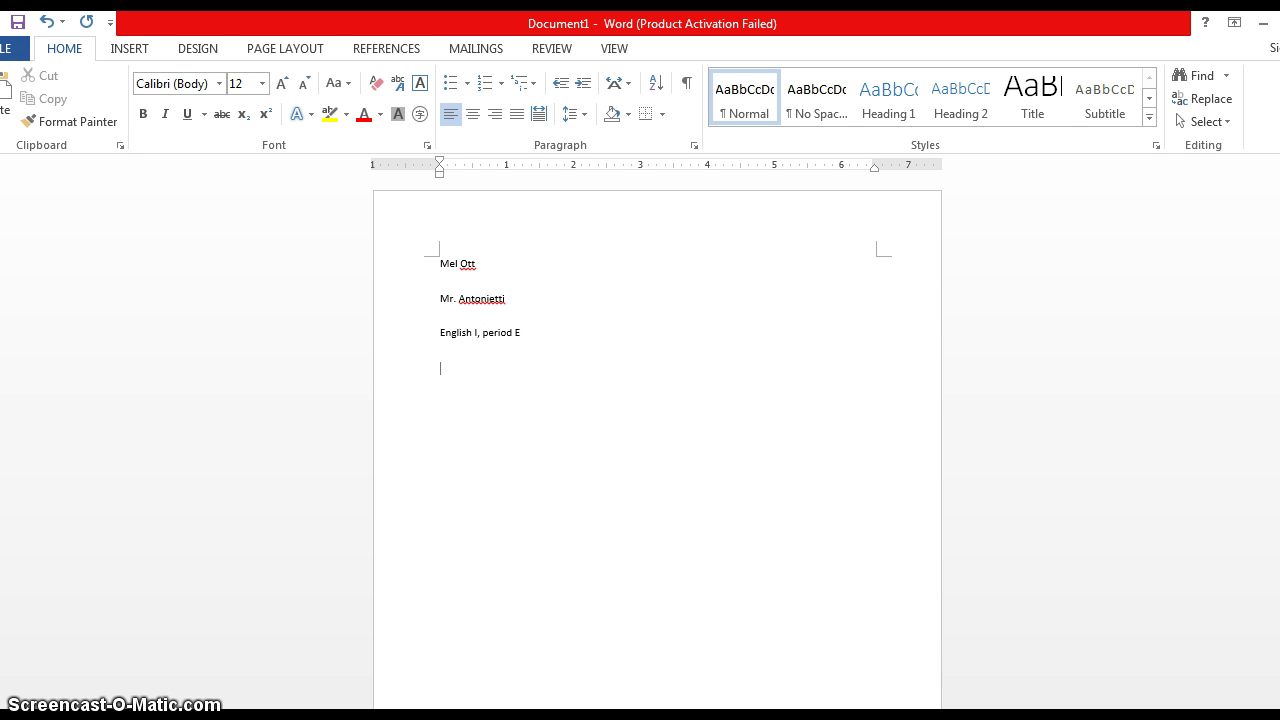
type("Dece")
type("mber ")
type("17")
type(", ")
type("2013")
- Add the paper's title "Georg the Werewolf" on a new line below the date
type("Geor")
type("g the")
type(" Were")
type("wolf")
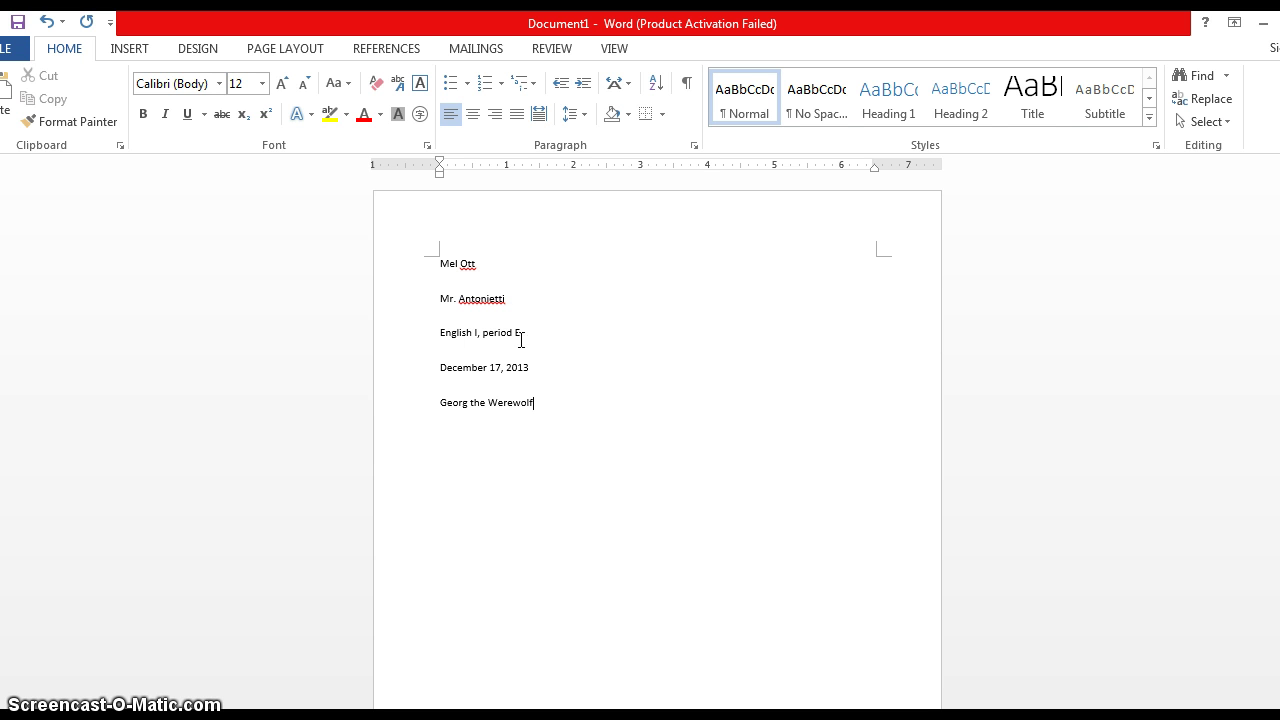
- Start a new paragraph below the title and indent its first line about 0.6 inch
left_click(545, 393)
key("Return")
left_click_drag(440, 162, 482, 159)
- Fill the first body paragraph with nearly two lines of placeholder text beginning "It was" and ending with a period
type("it was asdl;k")
type("fja;lsdkjpoi asdoasd")
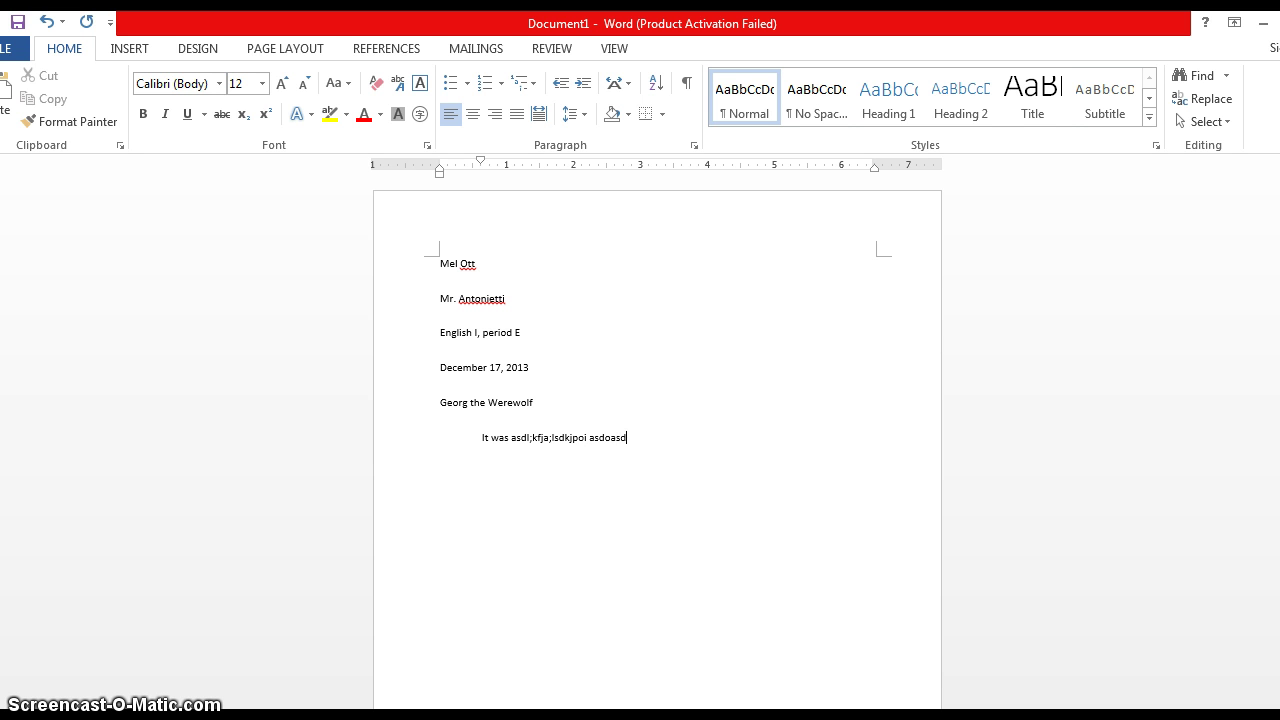
type("ifhj asoijapsodijfp oijpoijoijoi oij ")
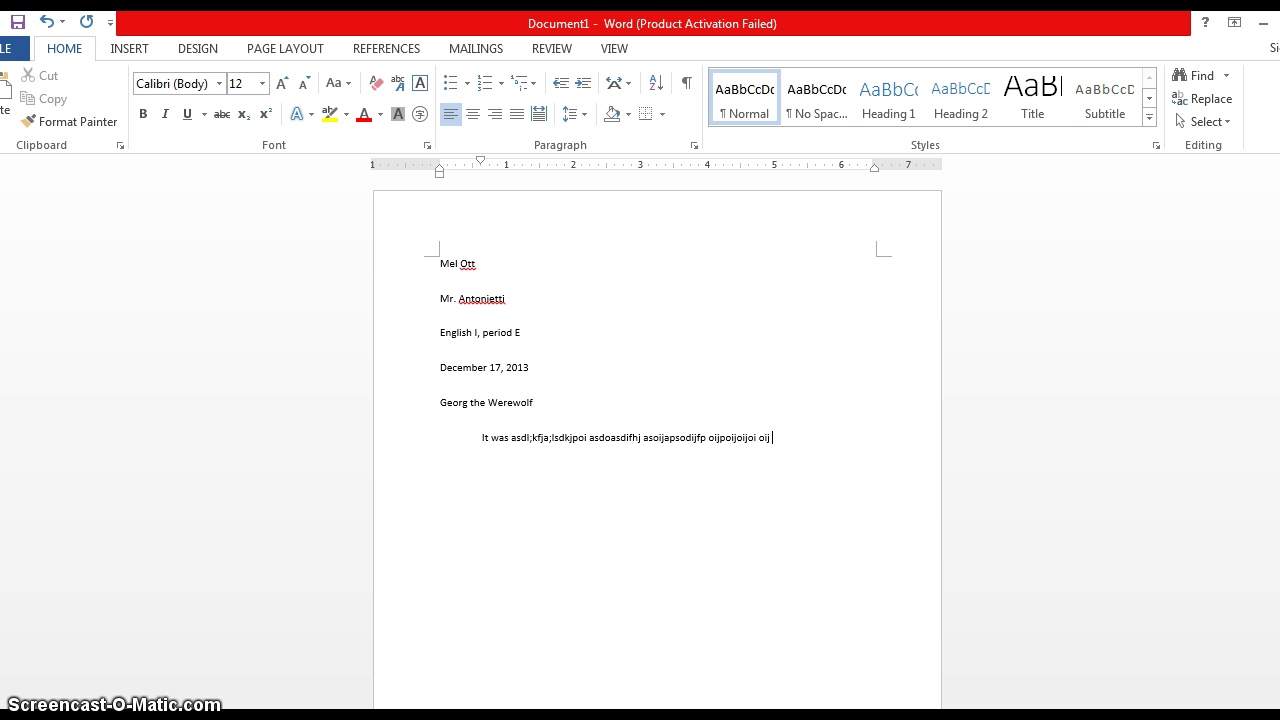
type("oi tuygh kjh vuyg ")
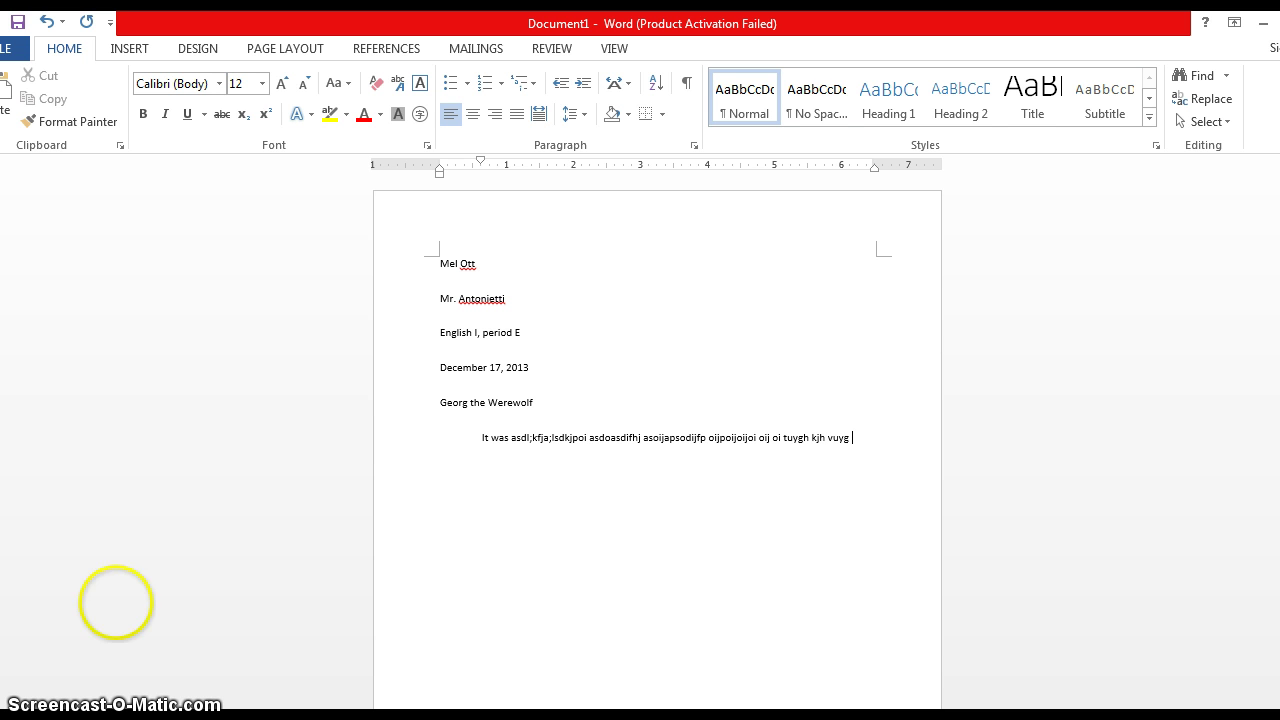
type("oih ")
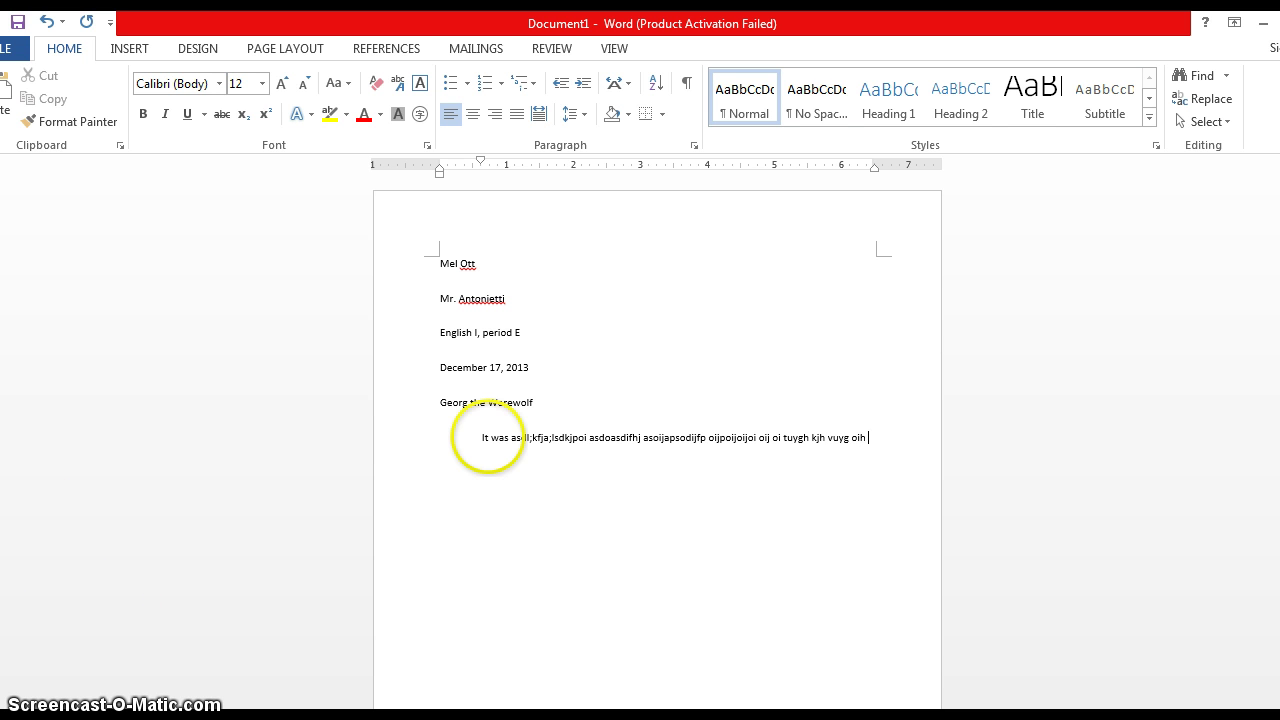
type("ygioj oij hghi uhoi joi joi.")
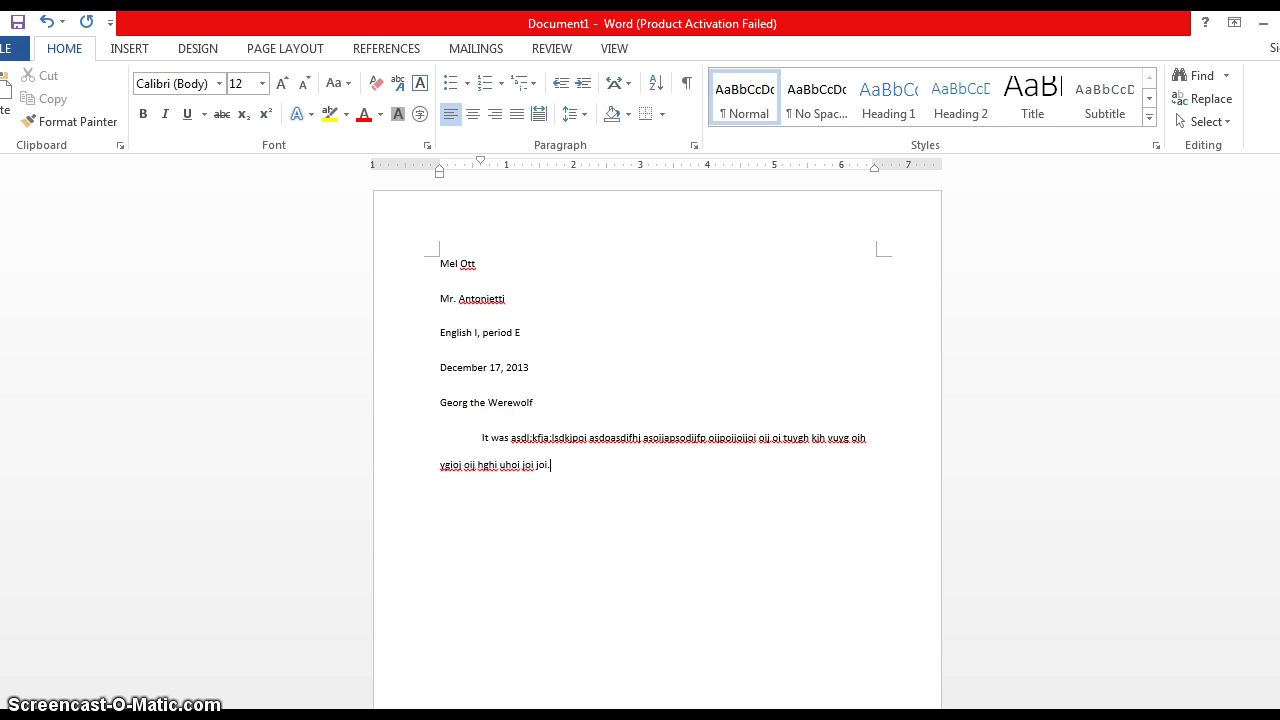
- Add a second indented body paragraph of random placeholder text, about one line long
type("asdhjf;alskdjflkj ikj")
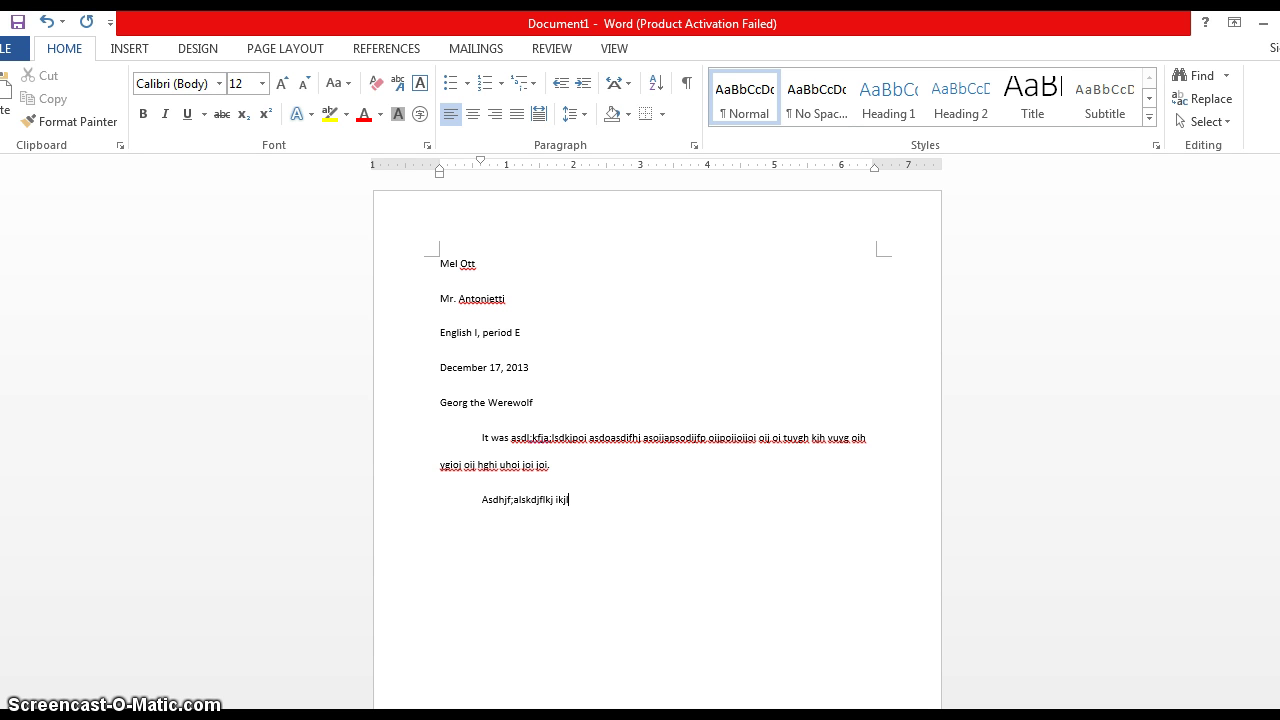
type("lkasdfj lkjl asdkfj askldjfl alk jl asdl")
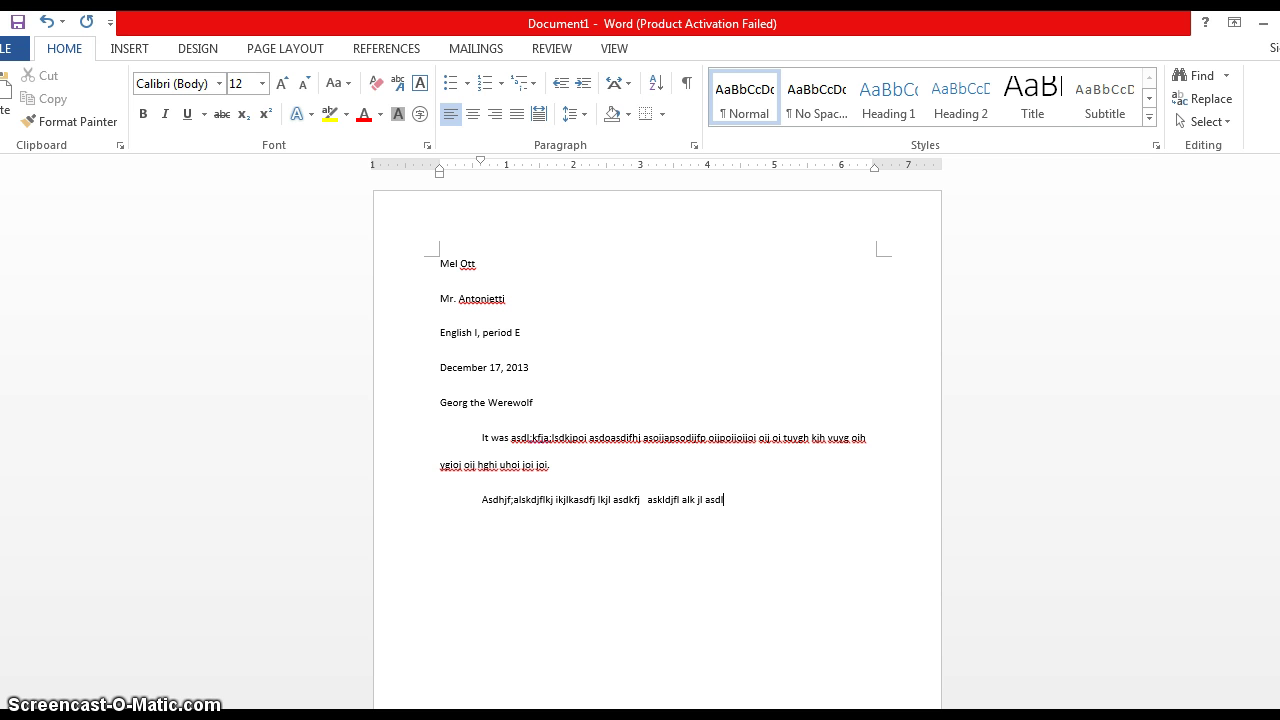
type("fkj kl")
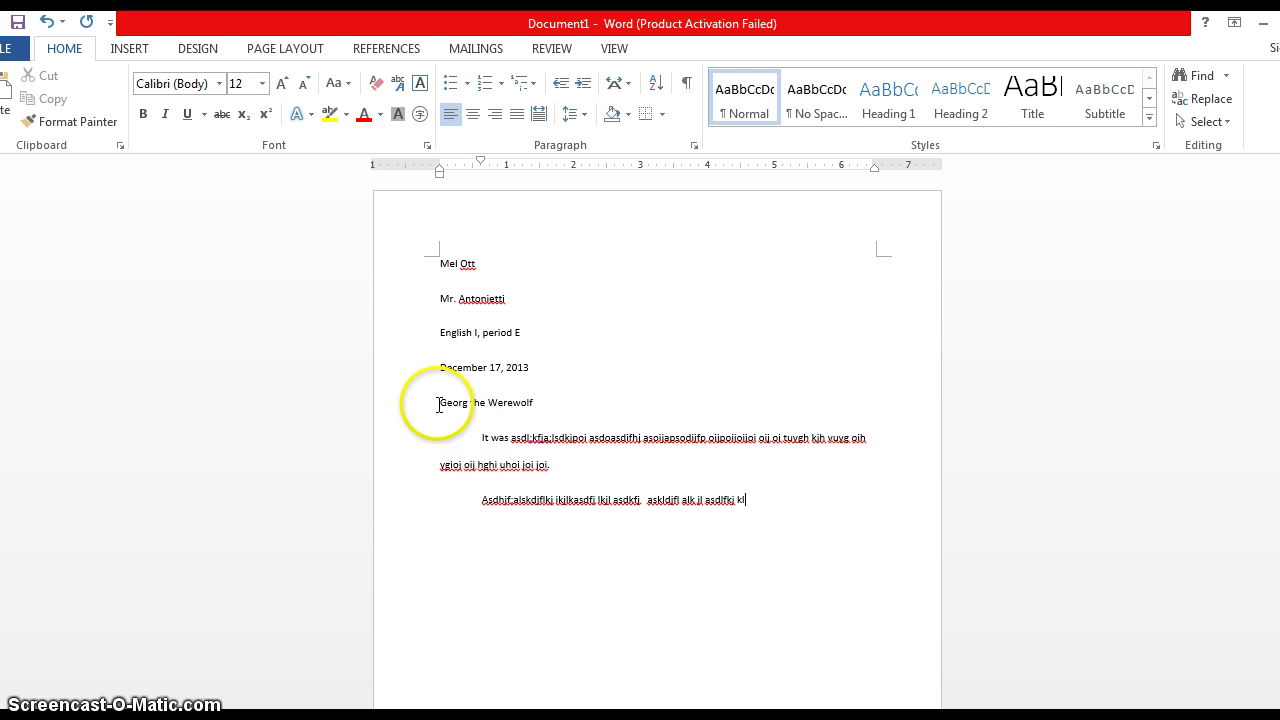
- Center the title line "Georg the Werewolf"
left_click_drag(438, 405, 533, 415)
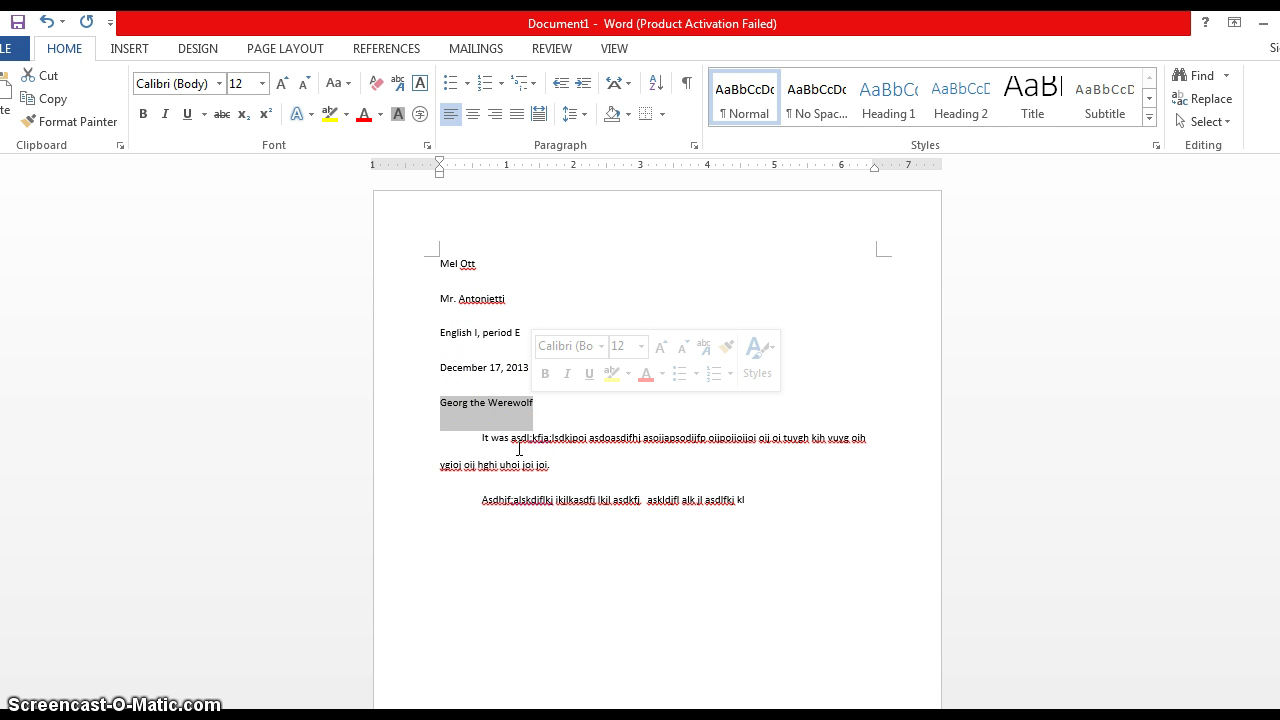
left_click(472, 116)
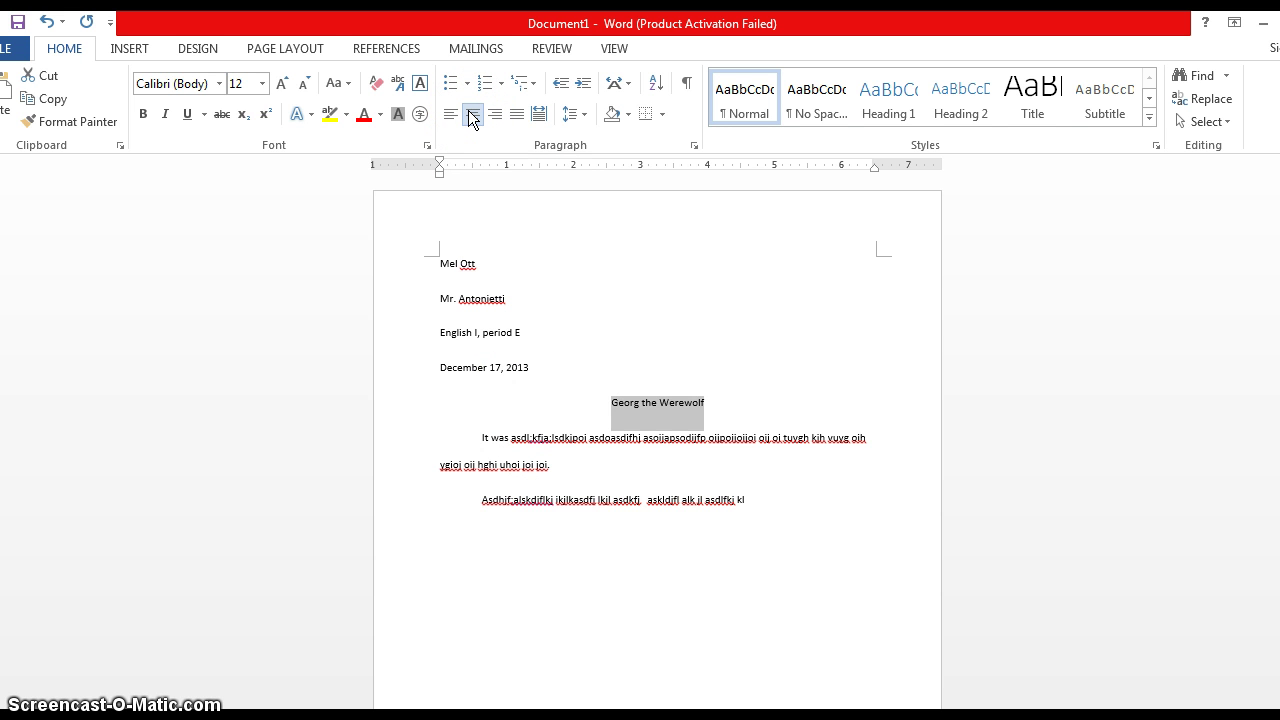
left_click(737, 96)
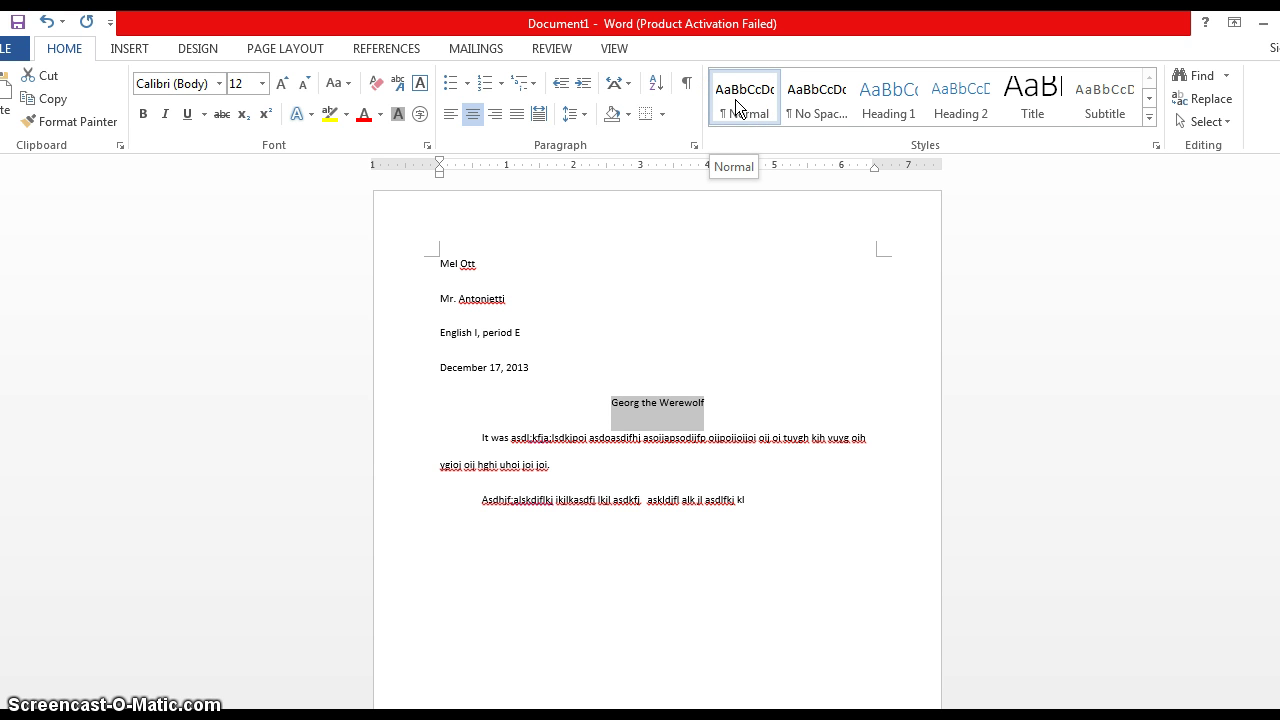
left_click(490, 95)
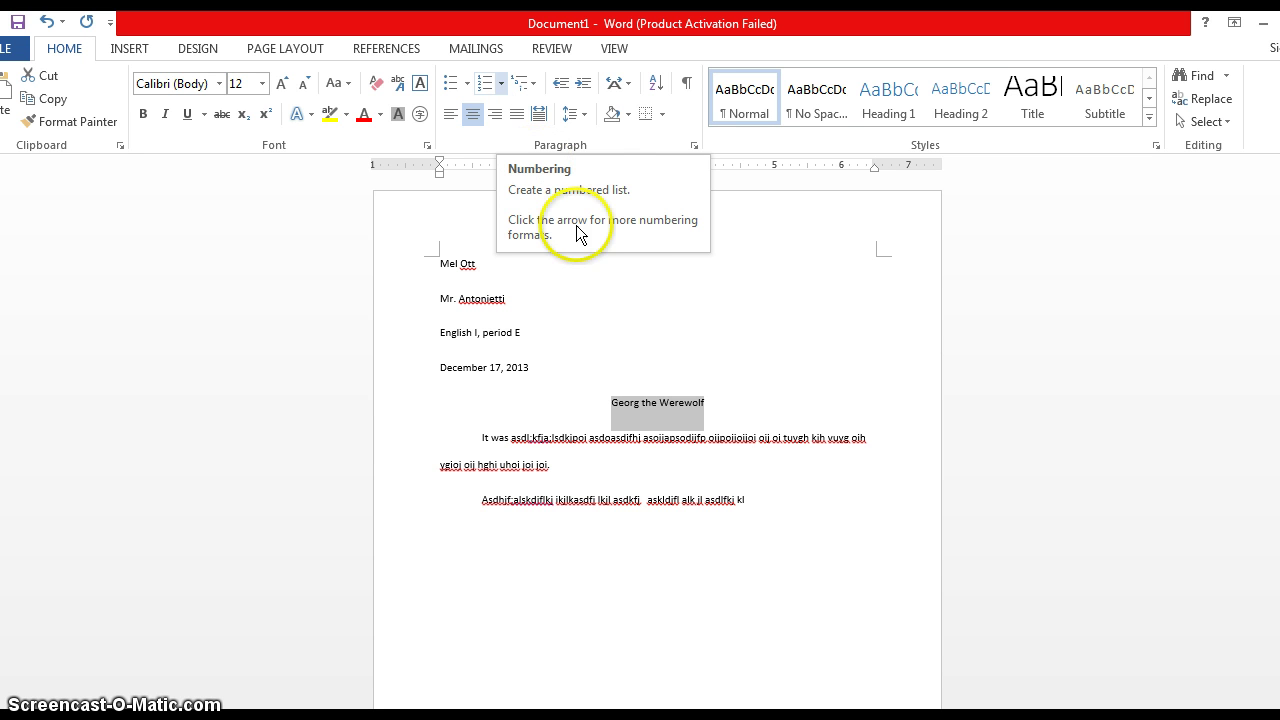
- Insert a page number at the top of the page using the right-aligned Plain Number 3 style
left_click(126, 46)
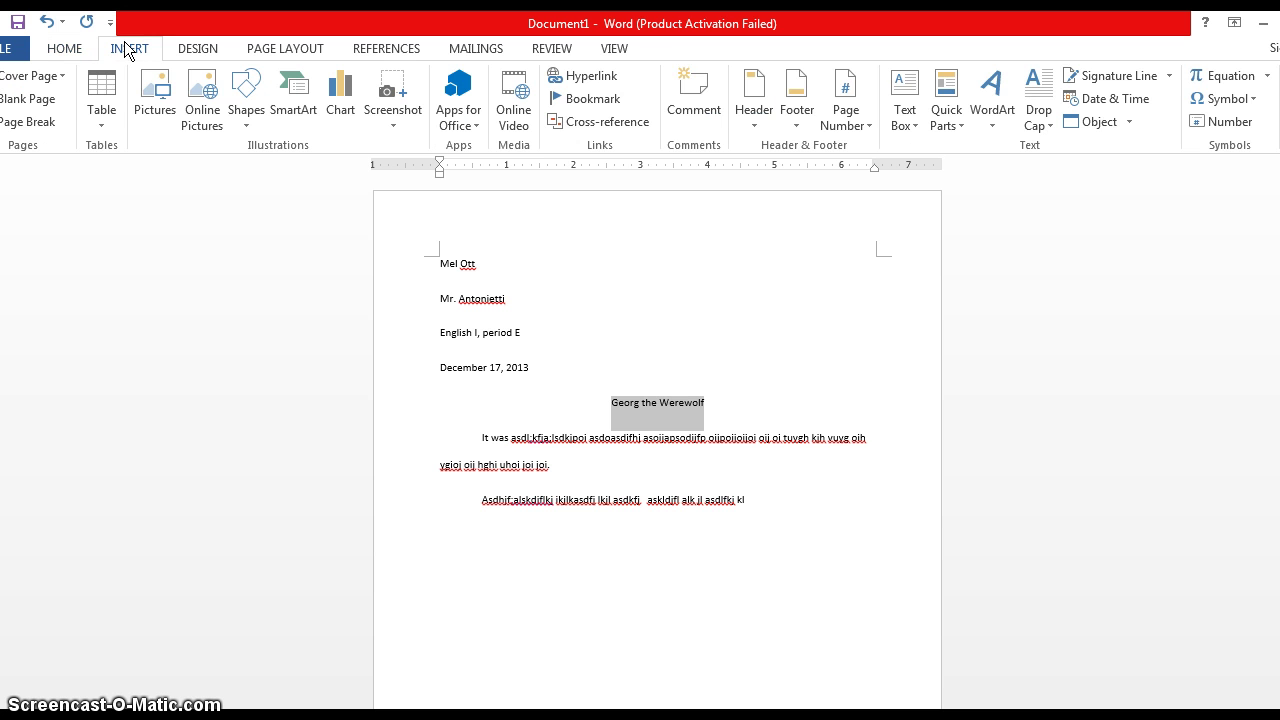
left_click(849, 100)
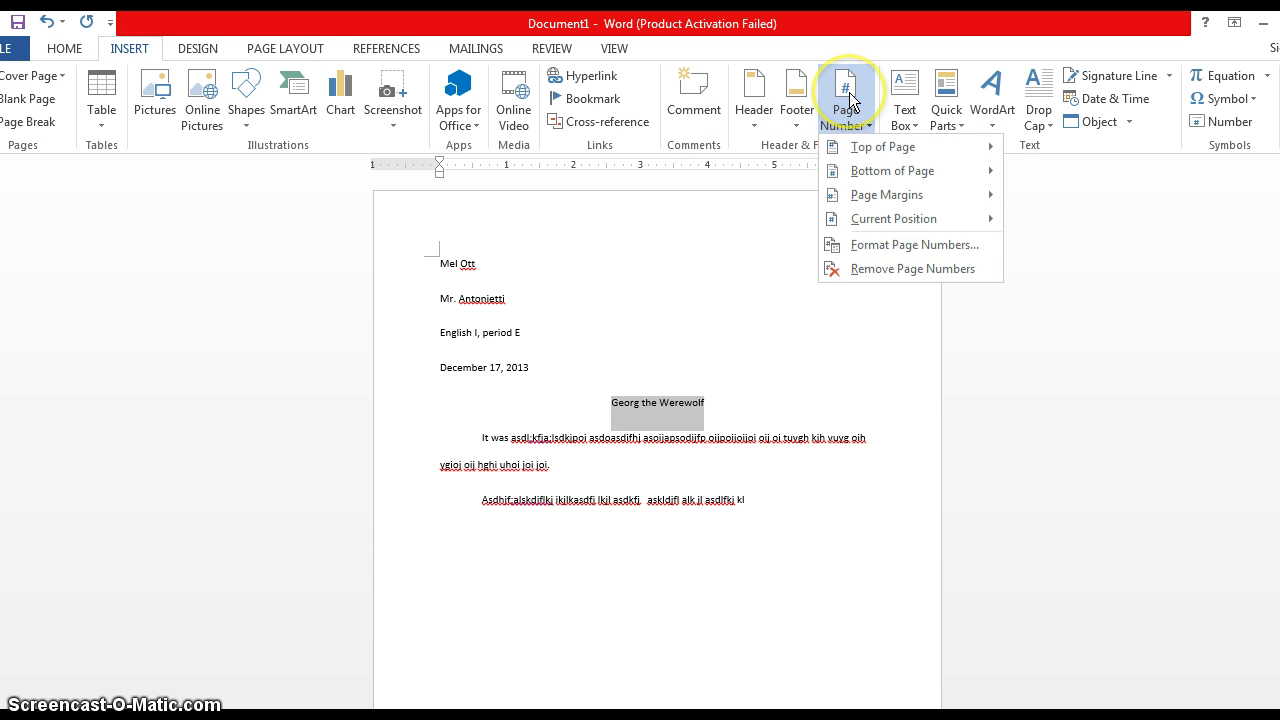
left_click(875, 146)
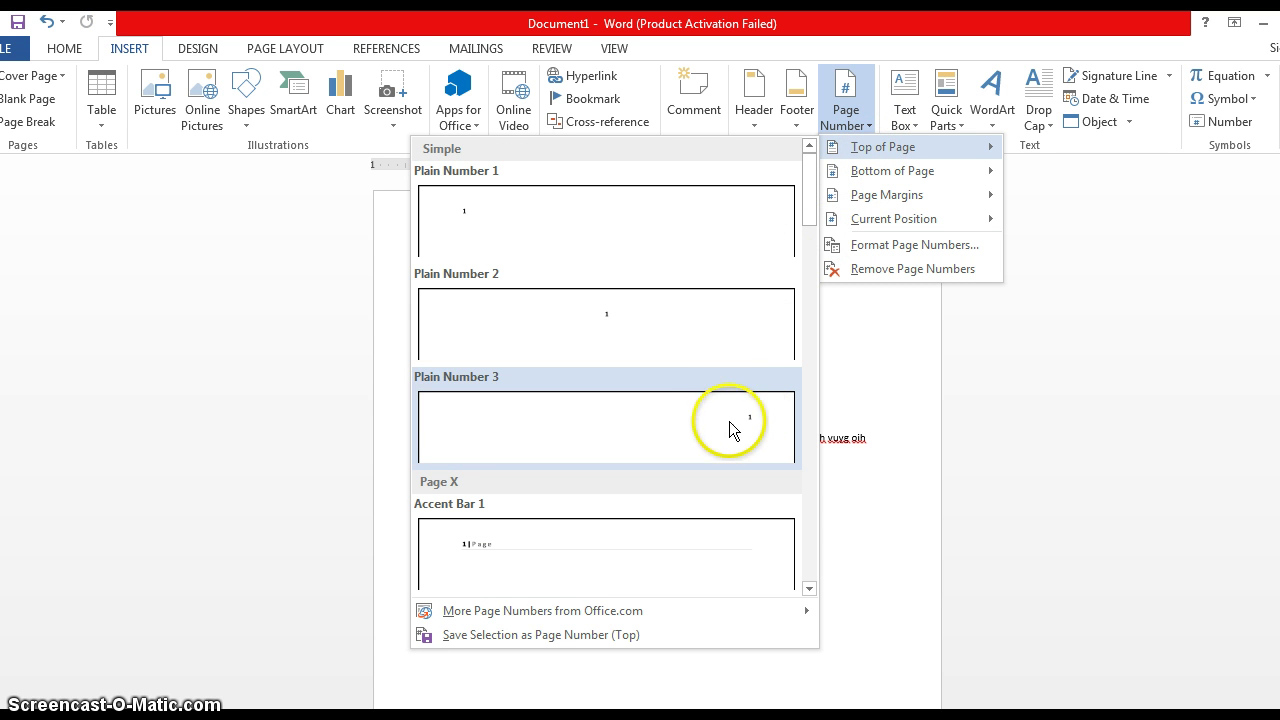
left_click(588, 432)
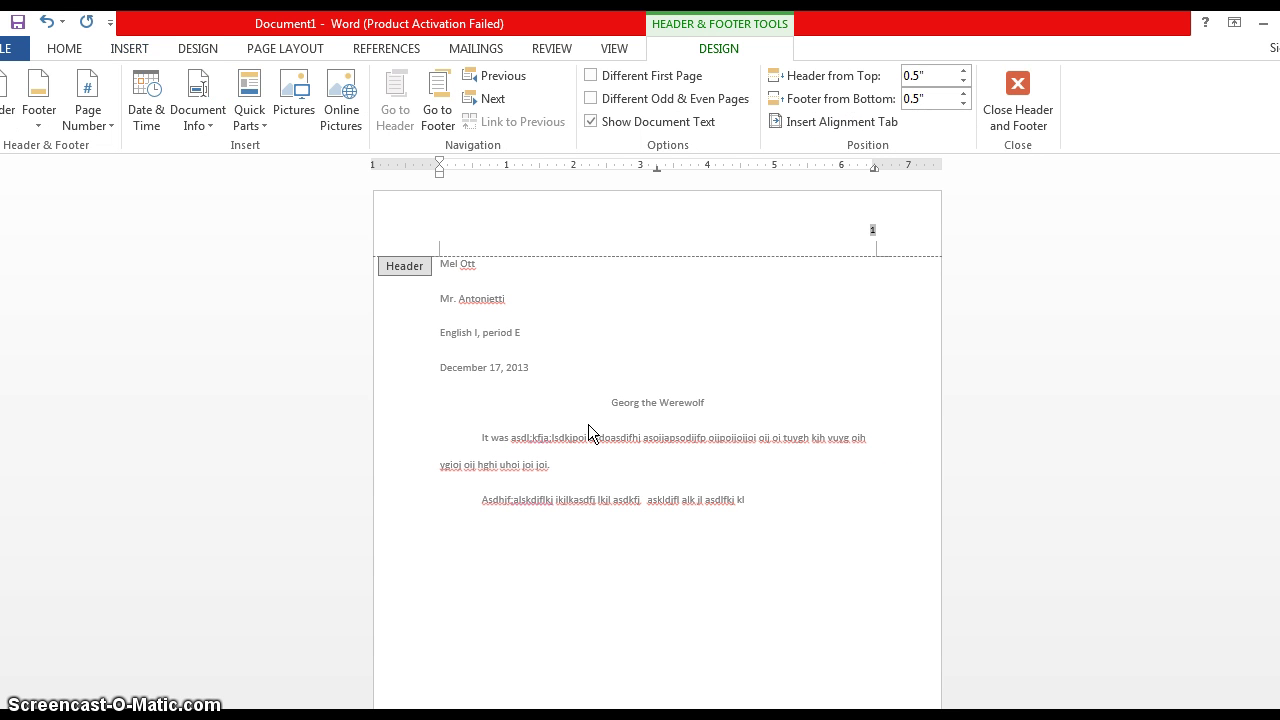
- Add the student's last name before the page number in the header and return to the document body
double_click(871, 230)
type("Ott")
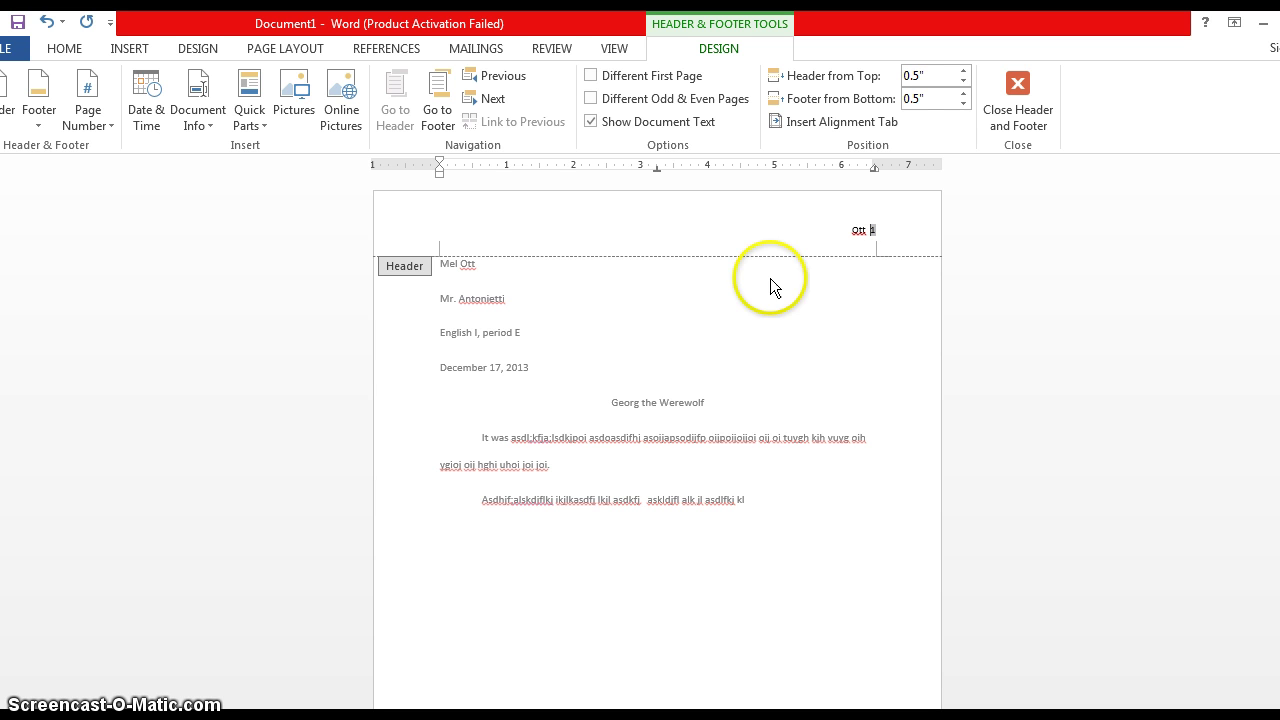
left_click(850, 234)
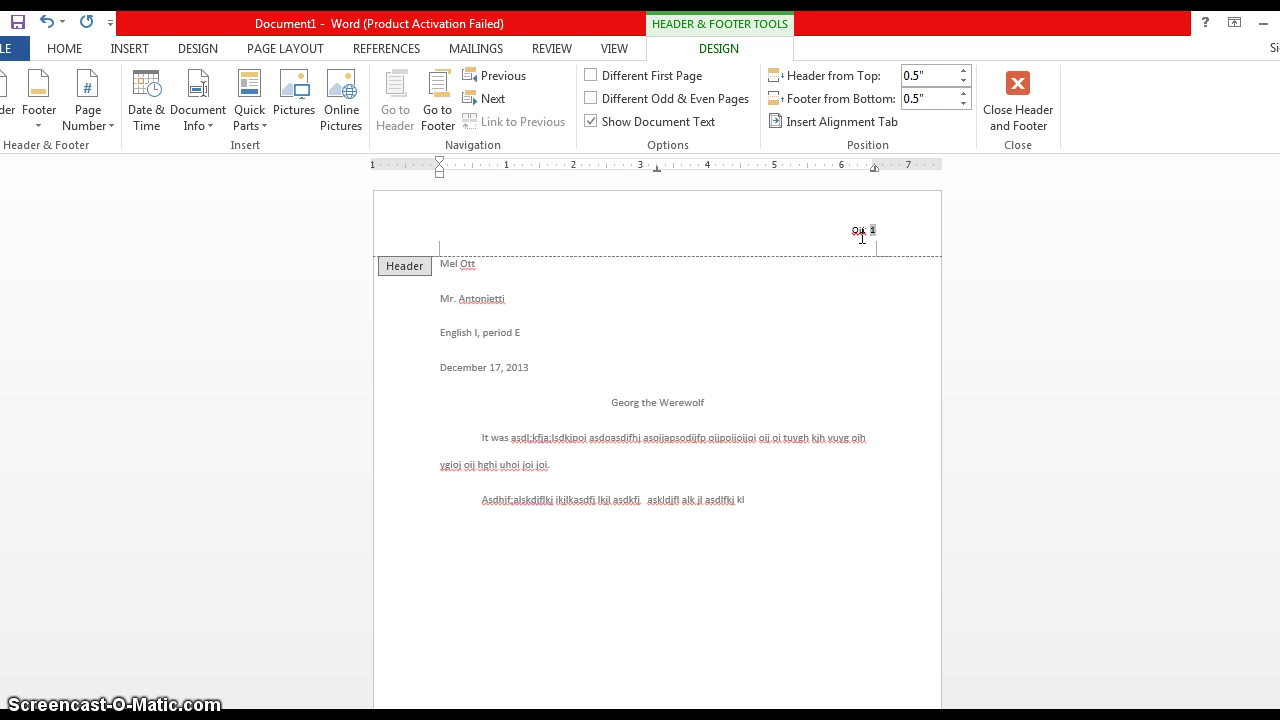
left_click(837, 363)
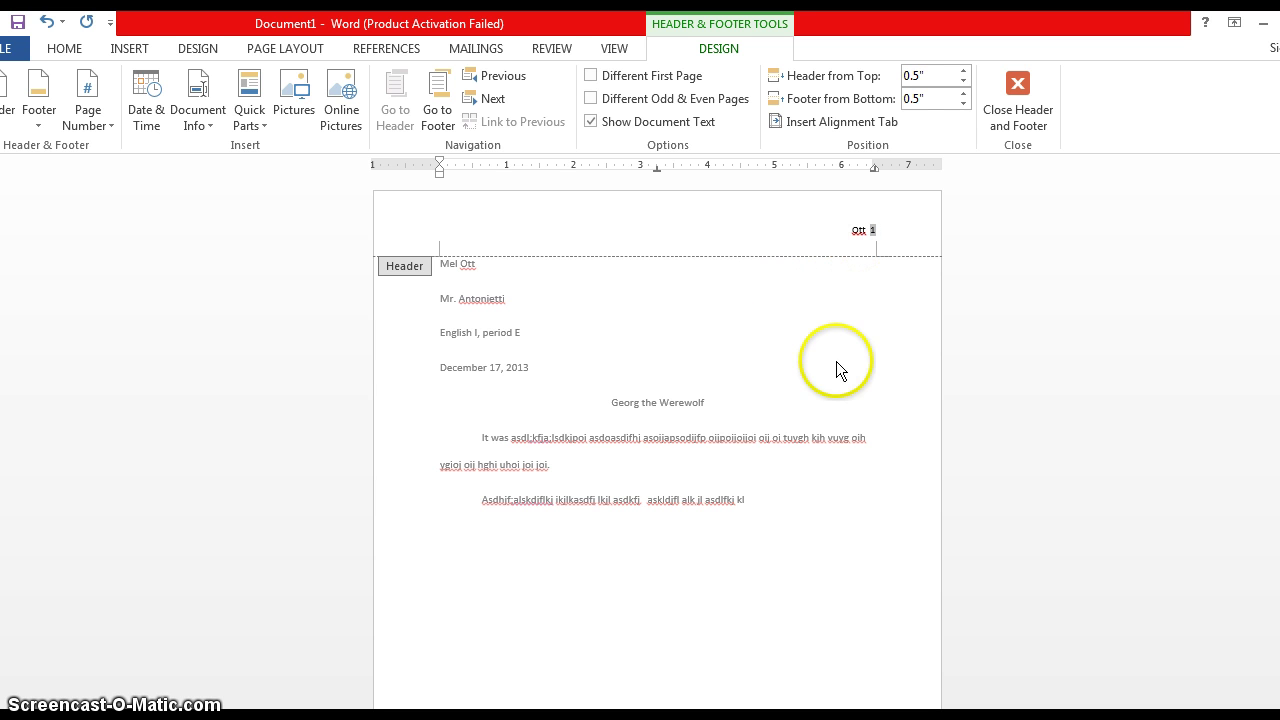
double_click(789, 328)
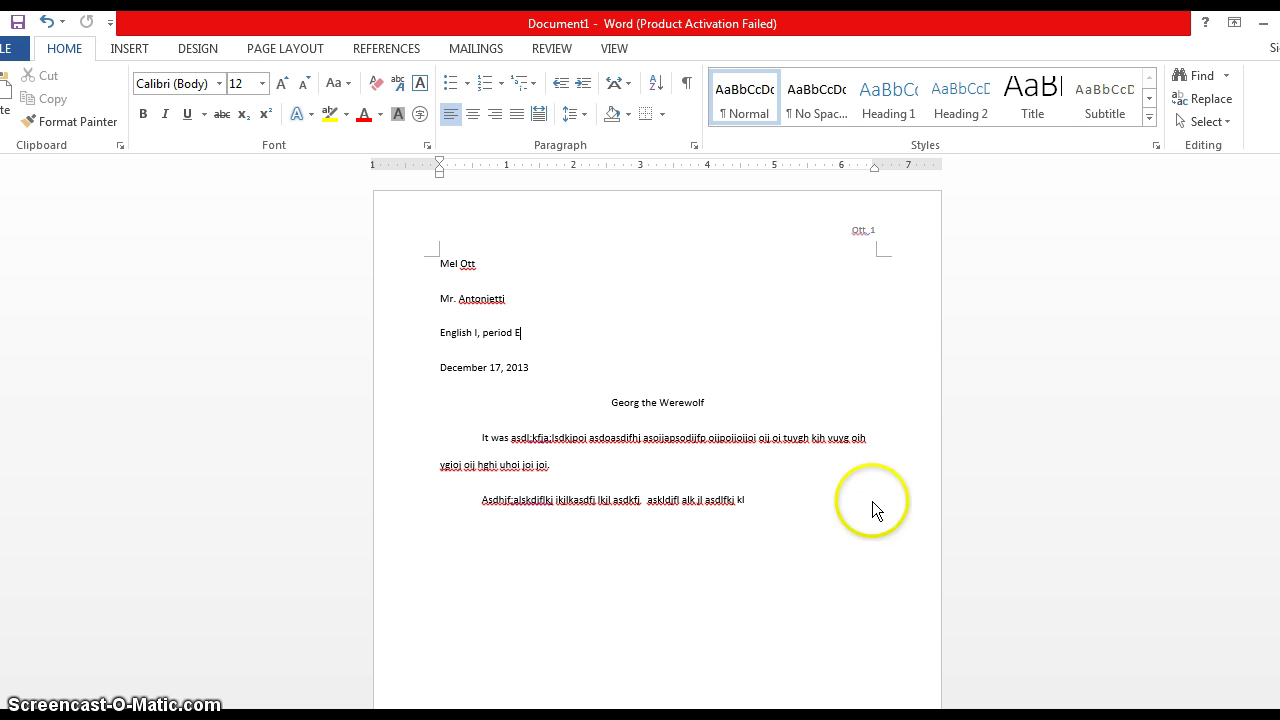
- Add blank lines after the last paragraph until a second page starts, and view that page's header
left_click_drag(872, 510, 760, 500)
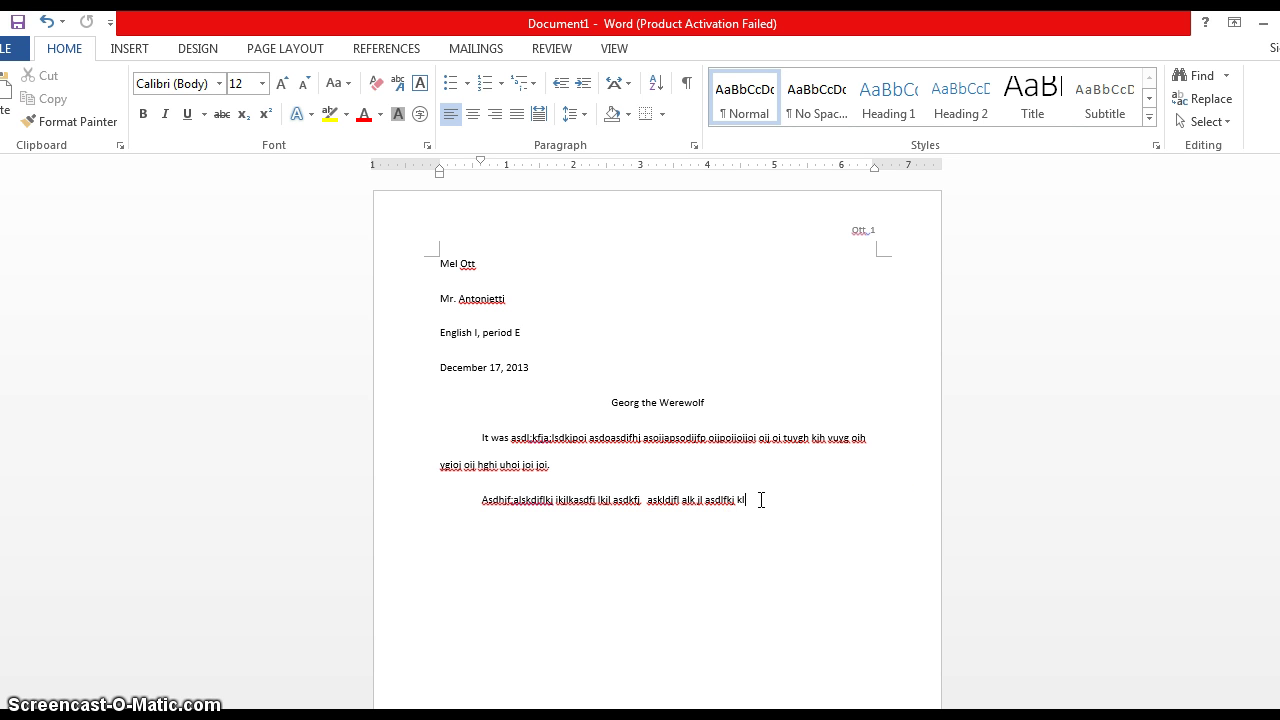
key("Return")
scroll(760, 500, "down", 5)
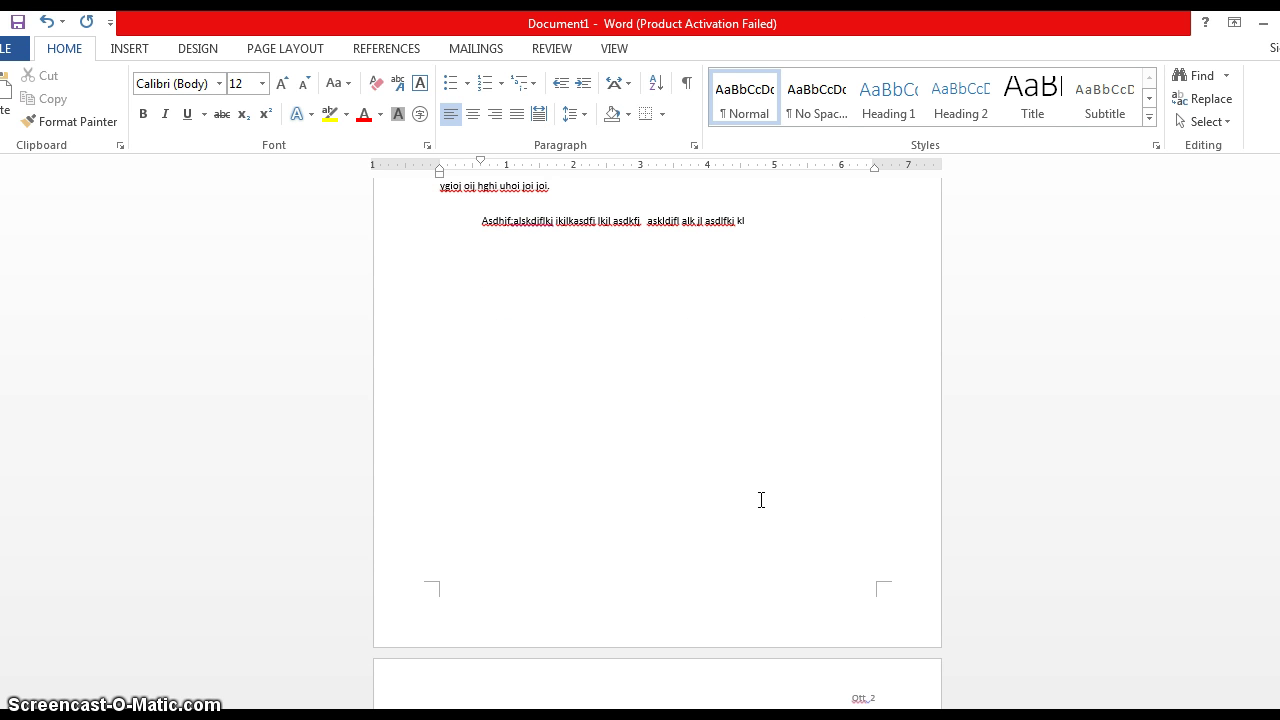
- Examine the last name and page number in the second page's header at a larger zoom
scroll(760, 500, "down", 1)
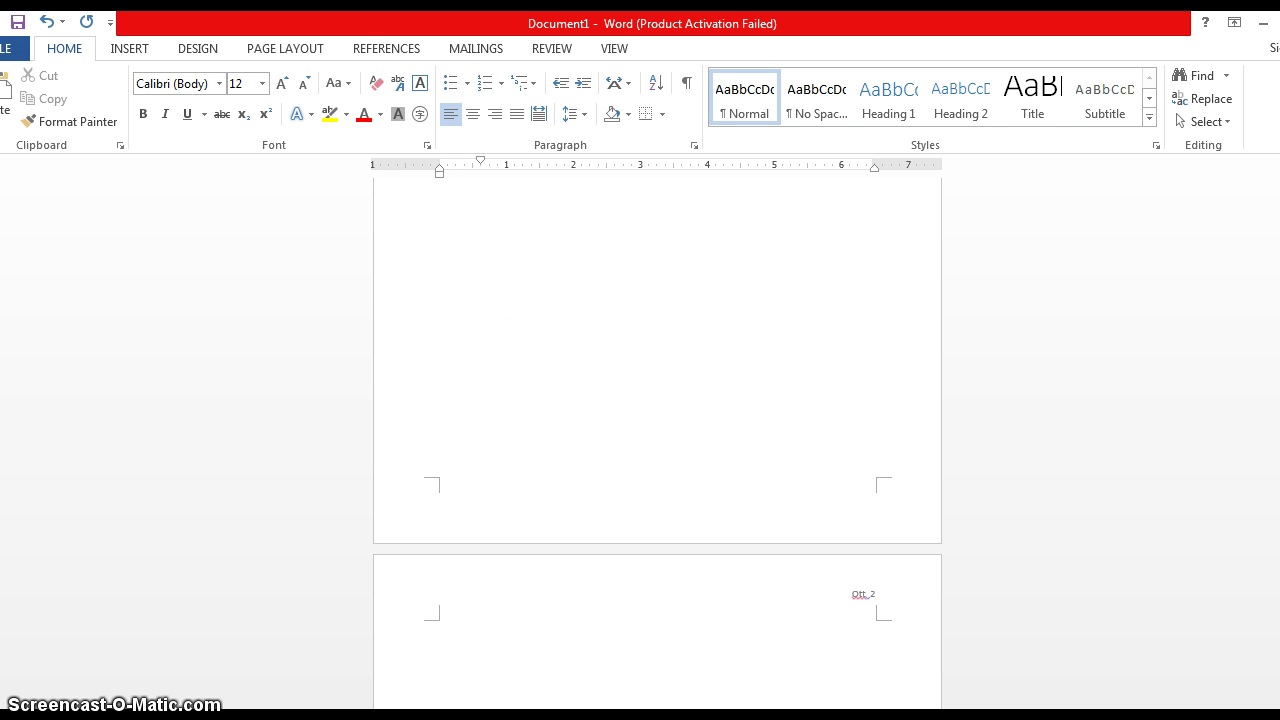
scroll(657, 445, "up", 10)
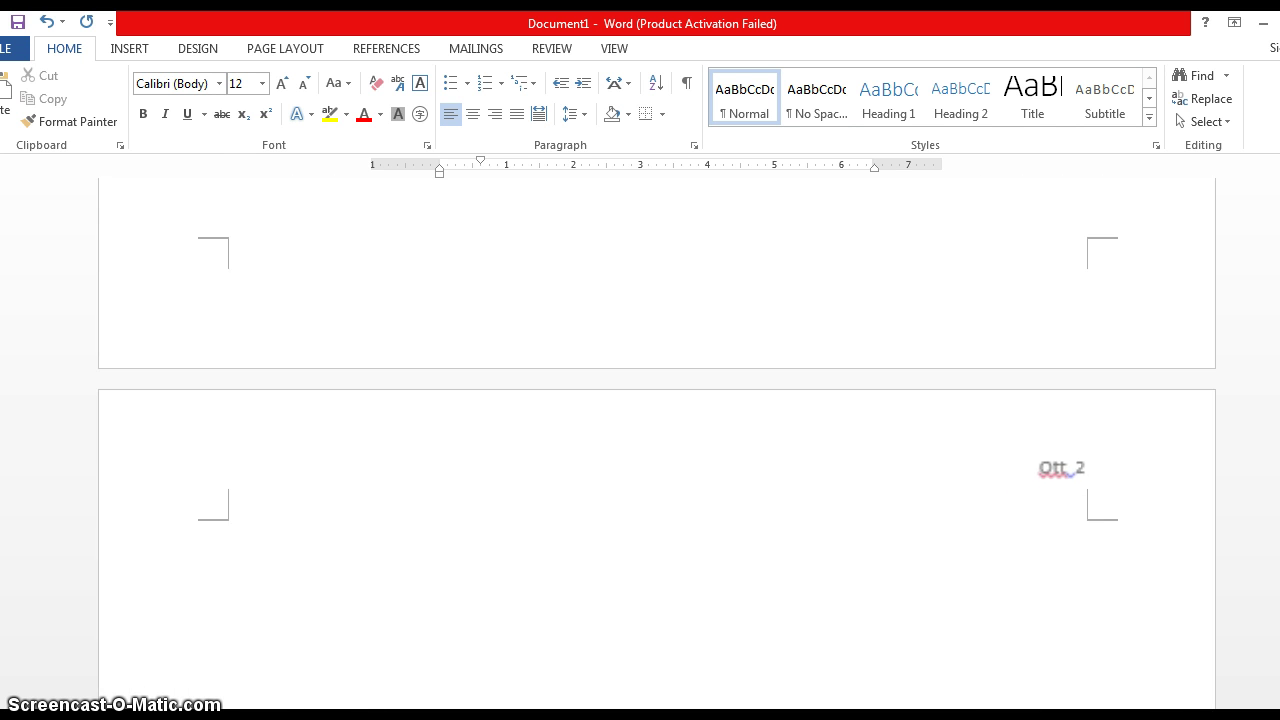
scroll(657, 445, "up", 4)
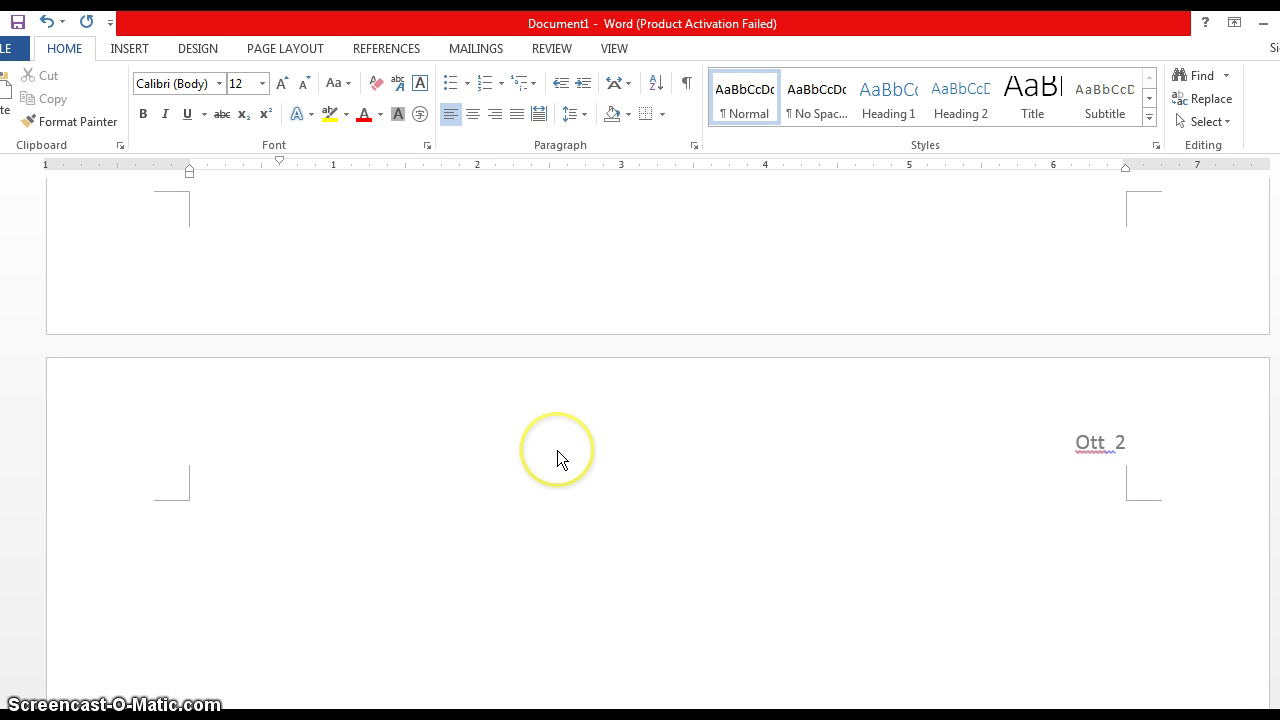
- Return to the first line of the paper and check the first page's header, heading lines and centered title
key("Up")
key("Up")
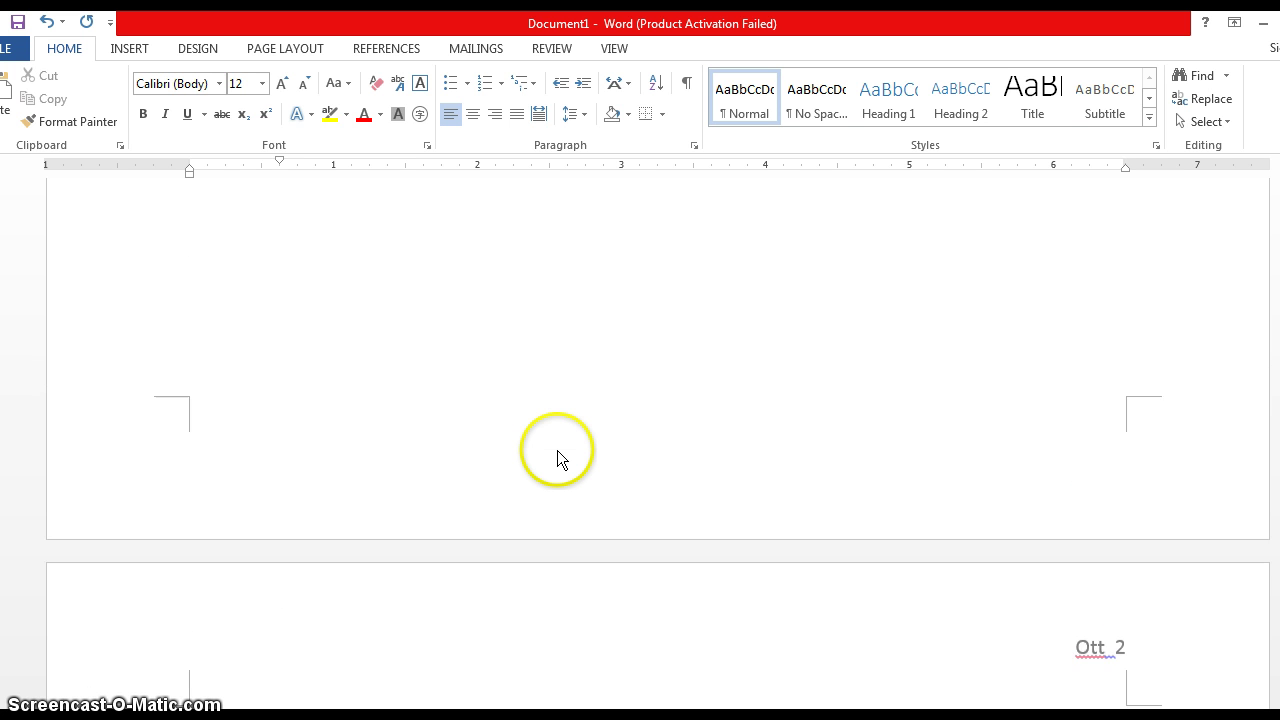
key("Up")
key("Up")
key("Up")
key("Up")
key("Up")
key("Up")
key("Up")
key("Up")
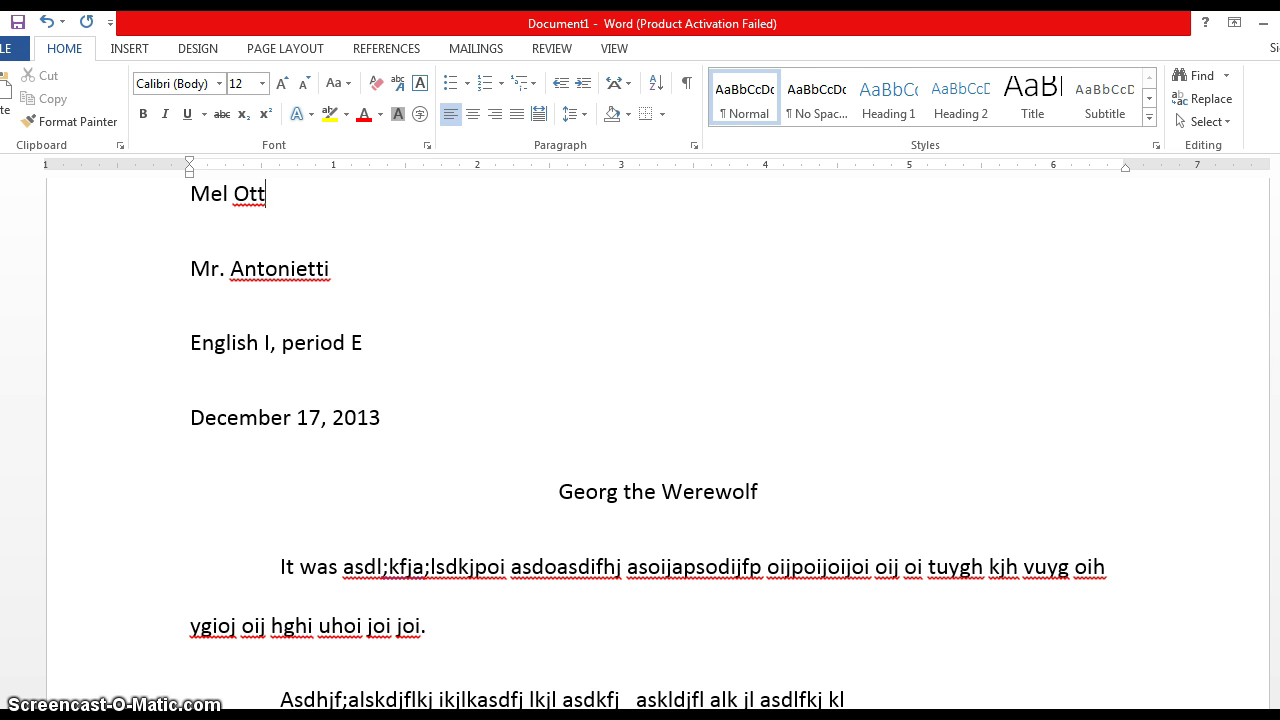
key("Up")
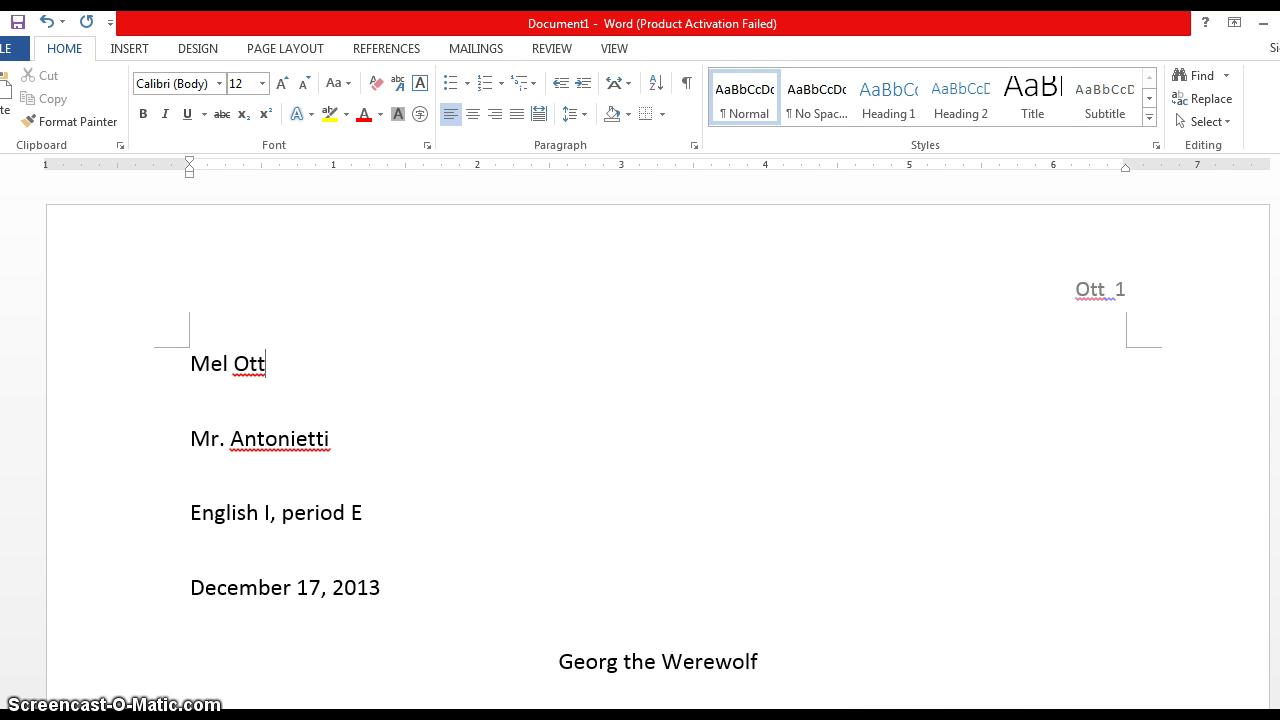
left_click_drag(1279, 222, 1279, 222)
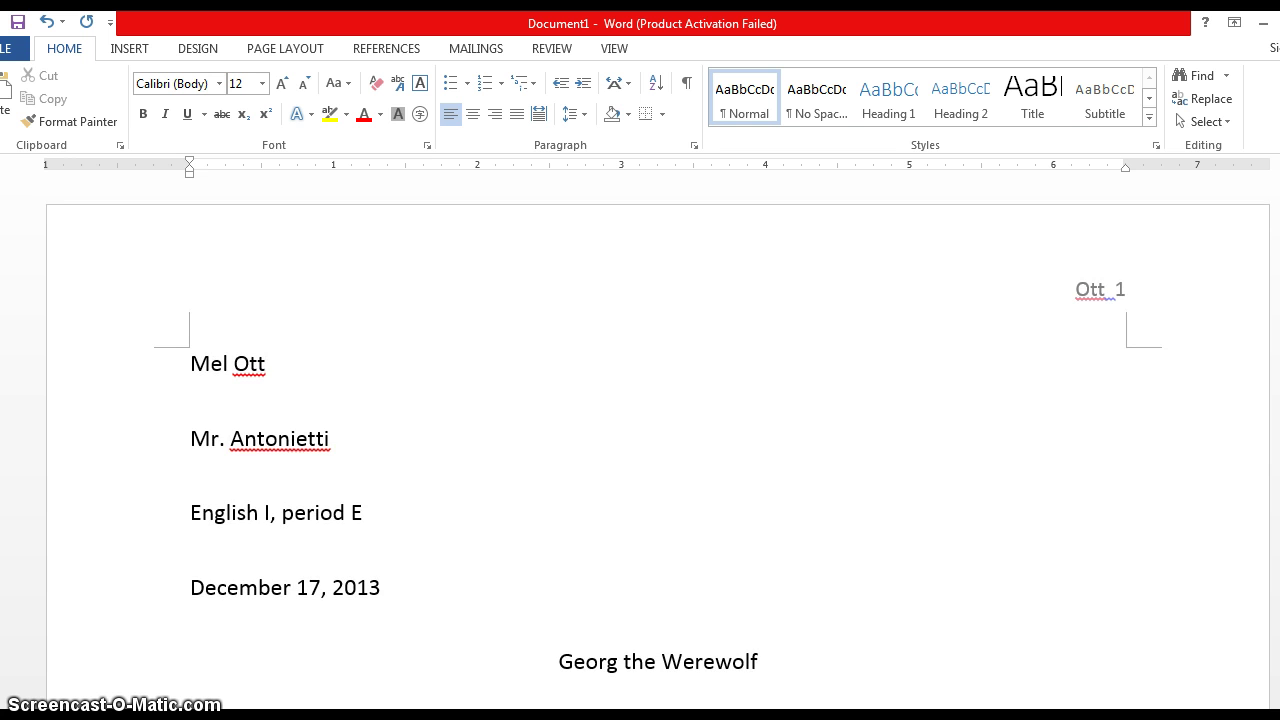